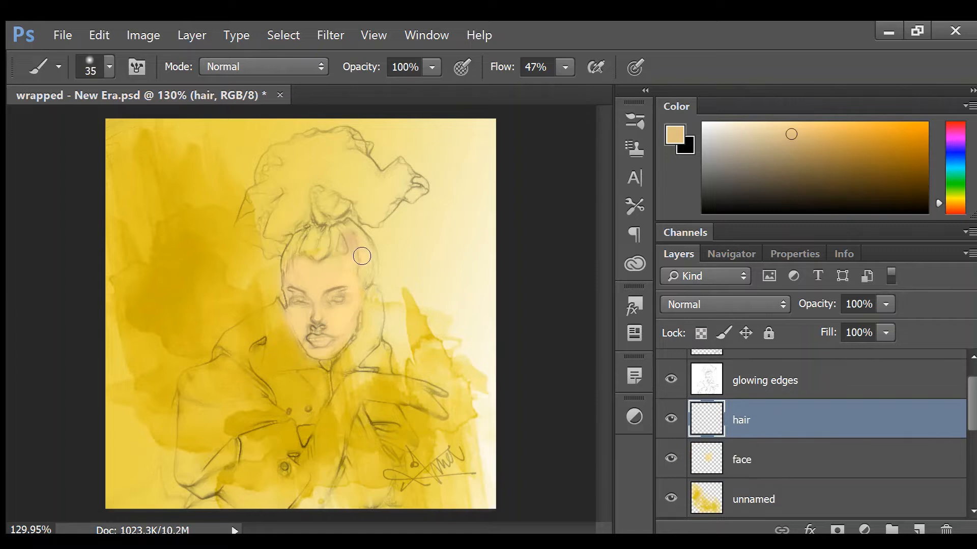
Brush the base tone over the hair above the forehead on the hair layer at 47% flow
{"action": "mouse_move", "coordinate": [360, 255]}
{"action": "left_mouse_down"}
{"action": "mouse_move", "coordinate": [370, 266]}
{"action": "mouse_move", "coordinate": [358, 240]}
{"action": "mouse_move", "coordinate": [301, 250]}
{"action": "mouse_move", "coordinate": [330, 238]}
{"action": "mouse_move", "coordinate": [326, 204]}
{"action": "mouse_move", "coordinate": [353, 220]}
{"action": "left_mouse_up"}
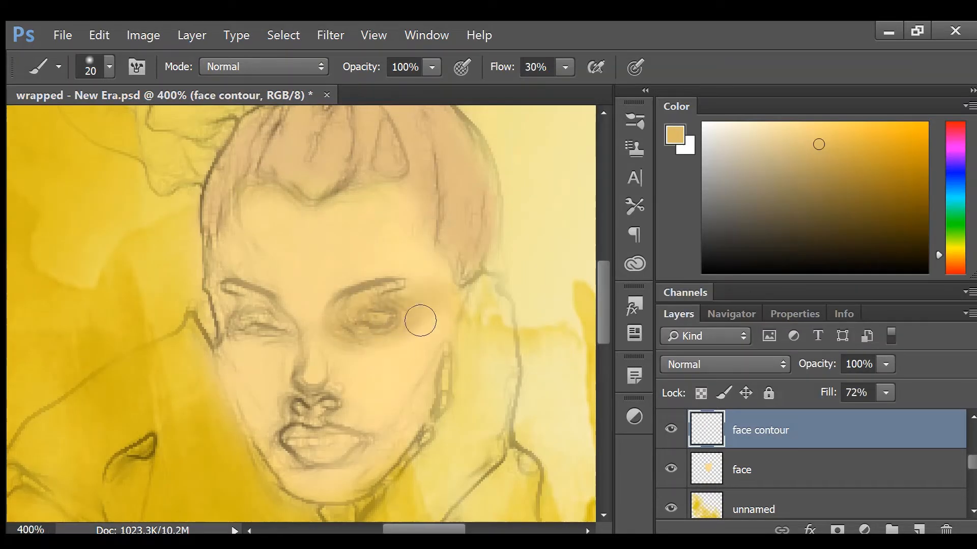
Shade around the eyes, nose, hairline, cheeks and temples on the face contour layer with a soft 20 px tan brush at 30% flow
{"action": "mouse_move", "coordinate": [332, 319]}
{"action": "left_mouse_down"}
{"action": "mouse_move", "coordinate": [323, 390]}
{"action": "mouse_move", "coordinate": [337, 370]}
{"action": "left_mouse_up"}
{"action": "mouse_move", "coordinate": [410, 207]}
{"action": "left_mouse_down"}
{"action": "mouse_move", "coordinate": [429, 244]}
{"action": "mouse_move", "coordinate": [421, 307]}
{"action": "mouse_move", "coordinate": [436, 237]}
{"action": "left_mouse_up"}
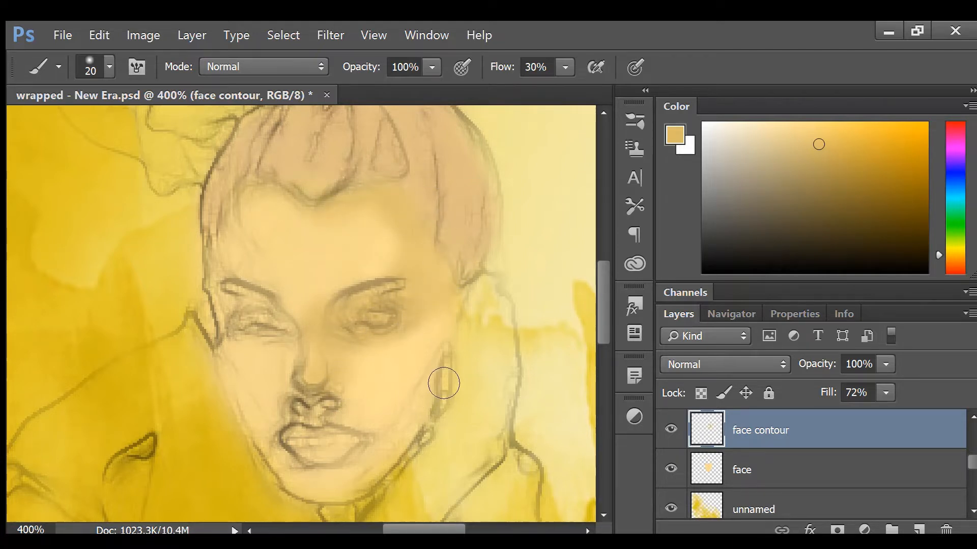
{"action": "mouse_move", "coordinate": [458, 336]}
{"action": "left_mouse_down"}
{"action": "mouse_move", "coordinate": [419, 394]}
{"action": "mouse_move", "coordinate": [442, 365]}
{"action": "mouse_move", "coordinate": [445, 306]}
{"action": "mouse_move", "coordinate": [437, 435]}
{"action": "mouse_move", "coordinate": [344, 520]}
{"action": "mouse_move", "coordinate": [291, 422]}
{"action": "mouse_move", "coordinate": [294, 479]}
{"action": "mouse_move", "coordinate": [262, 458]}
{"action": "mouse_move", "coordinate": [226, 375]}
{"action": "left_mouse_up"}
{"action": "mouse_move", "coordinate": [234, 311]}
{"action": "left_mouse_down"}
{"action": "mouse_move", "coordinate": [259, 340]}
{"action": "mouse_move", "coordinate": [257, 315]}
{"action": "mouse_move", "coordinate": [286, 332]}
{"action": "mouse_move", "coordinate": [251, 327]}
{"action": "mouse_move", "coordinate": [266, 348]}
{"action": "mouse_move", "coordinate": [231, 354]}
{"action": "mouse_move", "coordinate": [239, 355]}
{"action": "mouse_move", "coordinate": [233, 393]}
{"action": "mouse_move", "coordinate": [238, 316]}
{"action": "mouse_move", "coordinate": [221, 243]}
{"action": "left_mouse_up"}
{"action": "mouse_move", "coordinate": [394, 226]}
{"action": "left_mouse_down"}
{"action": "mouse_move", "coordinate": [363, 216]}
{"action": "mouse_move", "coordinate": [379, 225]}
{"action": "mouse_move", "coordinate": [390, 207]}
{"action": "left_mouse_up"}
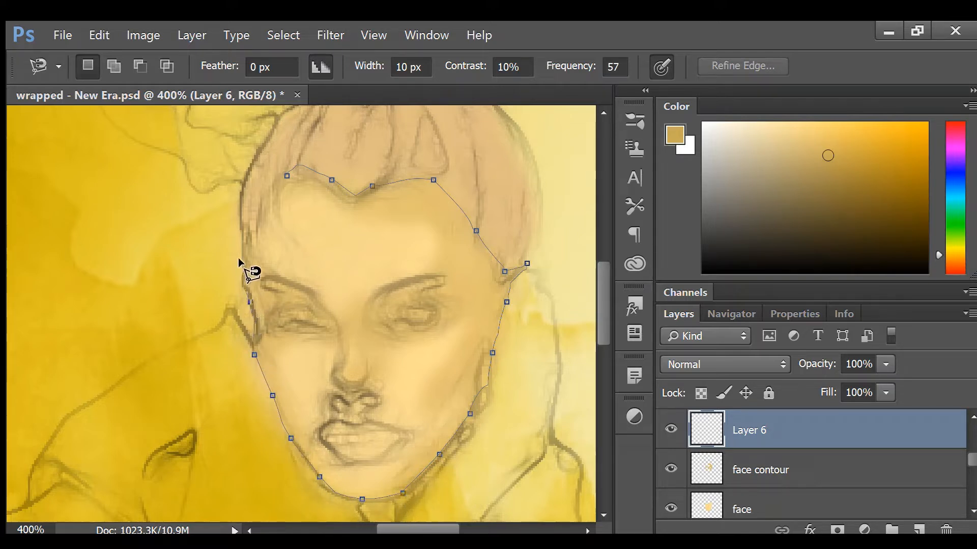
Close the Magnetic Lasso selection around the face and brush darker tan shading along its edges and eye area on Layer 6
{"action": "left_click", "coordinate": [297, 168]}
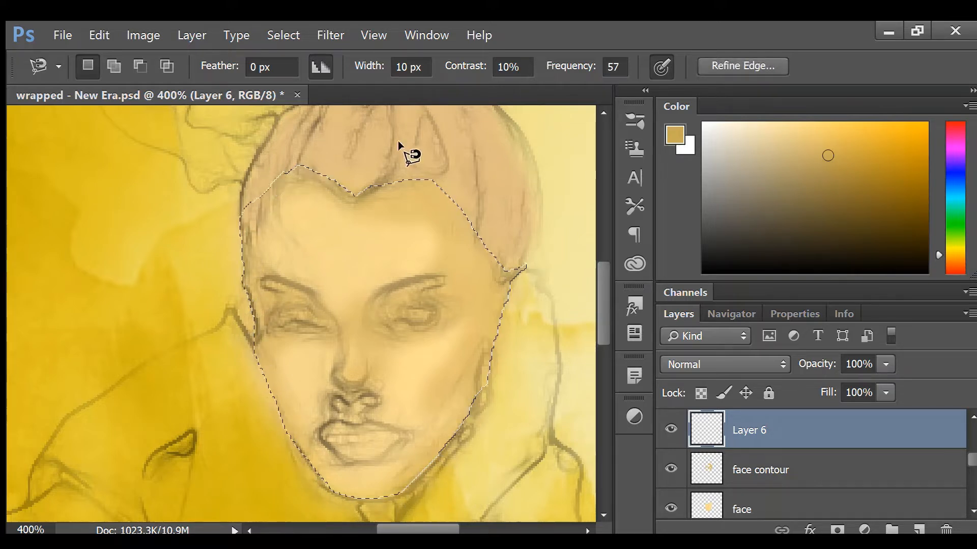
{"action": "key", "text": "b"}
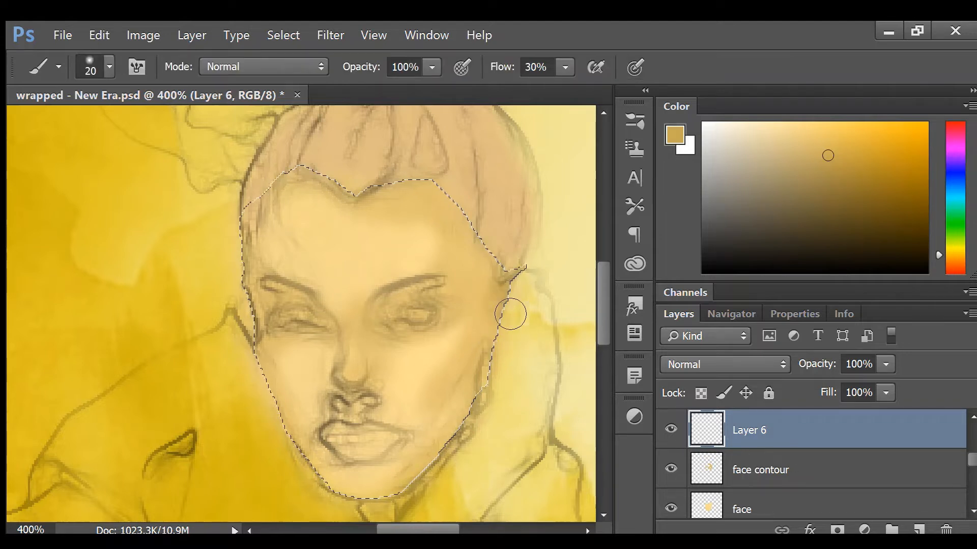
{"action": "mouse_move", "coordinate": [493, 248]}
{"action": "left_mouse_down"}
{"action": "mouse_move", "coordinate": [461, 212]}
{"action": "mouse_move", "coordinate": [412, 192]}
{"action": "mouse_move", "coordinate": [377, 203]}
{"action": "left_mouse_up"}
{"action": "mouse_move", "coordinate": [520, 311]}
{"action": "left_mouse_down"}
{"action": "mouse_move", "coordinate": [501, 389]}
{"action": "mouse_move", "coordinate": [442, 481]}
{"action": "mouse_move", "coordinate": [500, 375]}
{"action": "mouse_move", "coordinate": [506, 342]}
{"action": "mouse_move", "coordinate": [479, 375]}
{"action": "mouse_move", "coordinate": [499, 355]}
{"action": "mouse_move", "coordinate": [509, 290]}
{"action": "left_mouse_up"}
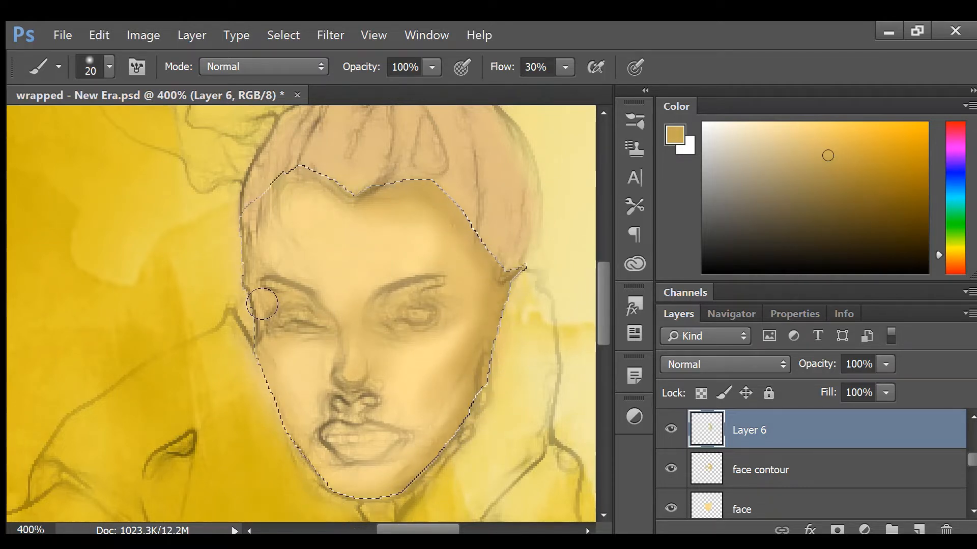
{"action": "mouse_move", "coordinate": [258, 302]}
{"action": "left_mouse_down"}
{"action": "mouse_move", "coordinate": [263, 347]}
{"action": "mouse_move", "coordinate": [277, 308]}
{"action": "mouse_move", "coordinate": [255, 284]}
{"action": "mouse_move", "coordinate": [252, 248]}
{"action": "mouse_move", "coordinate": [264, 208]}
{"action": "mouse_move", "coordinate": [295, 187]}
{"action": "mouse_move", "coordinate": [257, 222]}
{"action": "mouse_move", "coordinate": [321, 183]}
{"action": "mouse_move", "coordinate": [276, 203]}
{"action": "mouse_move", "coordinate": [258, 282]}
{"action": "mouse_move", "coordinate": [293, 188]}
{"action": "mouse_move", "coordinate": [270, 324]}
{"action": "left_mouse_up"}
{"action": "mouse_move", "coordinate": [330, 326]}
{"action": "left_mouse_down"}
{"action": "mouse_move", "coordinate": [266, 317]}
{"action": "mouse_move", "coordinate": [249, 277]}
{"action": "left_mouse_up"}
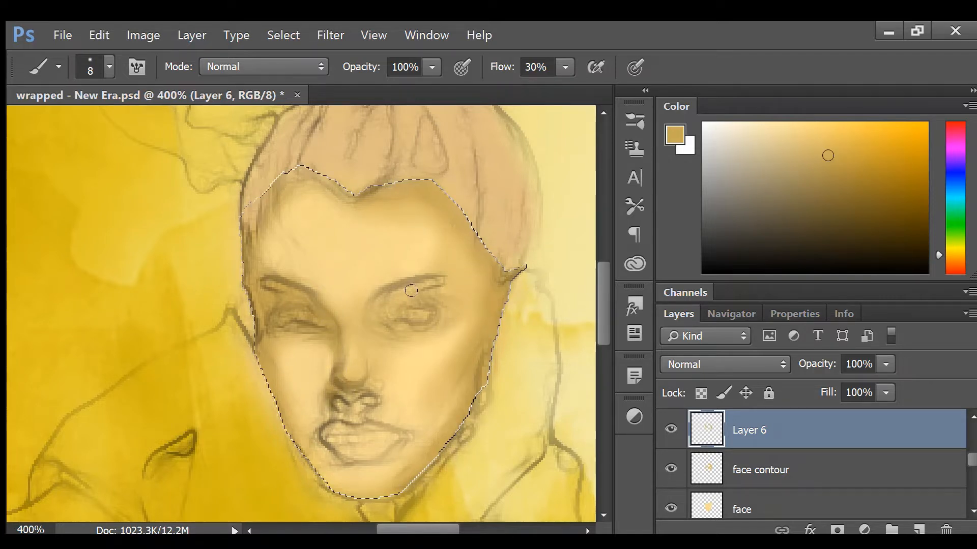
Deepen the shading below the eyebrow and beside the nose bridge with an 8–9 px brush, using a tan sampled near the brow
{"action": "left_click_drag", "start_coordinate": [384, 303], "coordinate": [444, 286]}
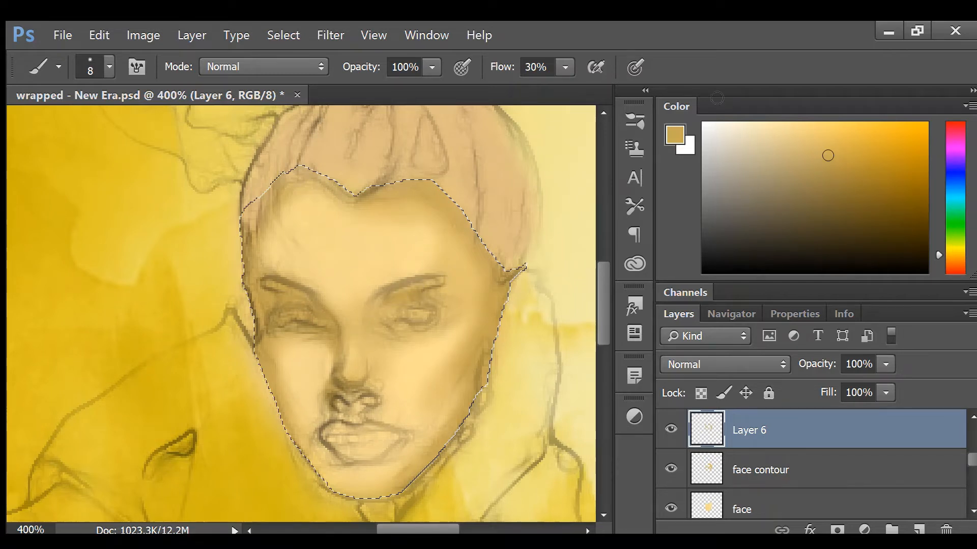
{"action": "key", "text": "bracketright"}
{"action": "left_click", "coordinate": [387, 300], "text": "alt"}
{"action": "left_click_drag", "start_coordinate": [370, 306], "coordinate": [390, 349]}
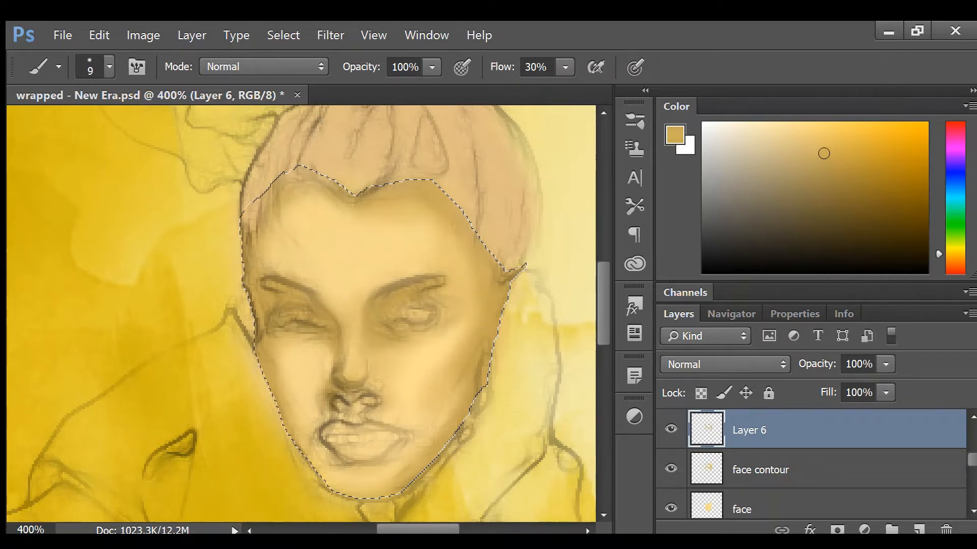
Burn the face's outer edge and hairline with a 40 px brush, and the nostril area and cheek edge with a 15 px brush
{"action": "scroll", "coordinate": [535, 283], "scroll_direction": "up", "scroll_amount": 1}
{"action": "key", "text": "o"}
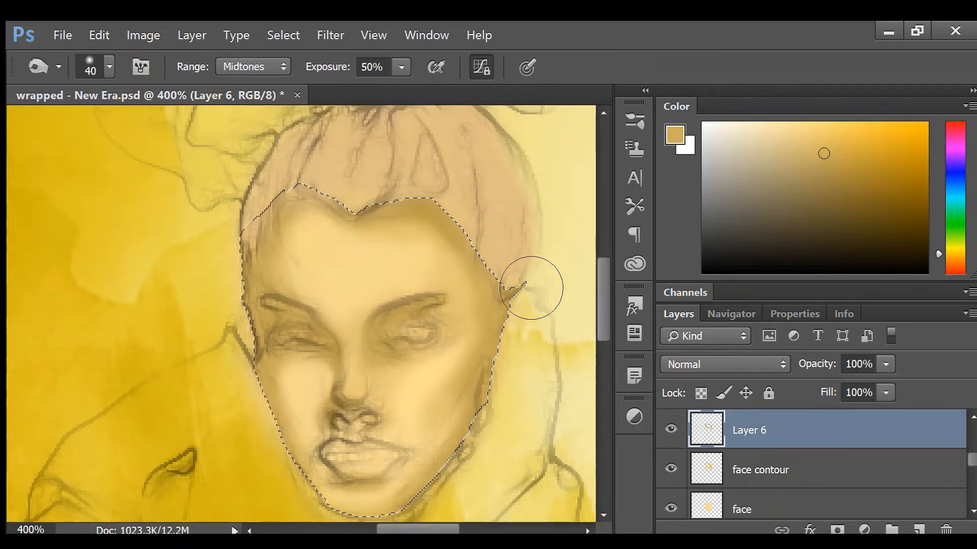
{"action": "mouse_move", "coordinate": [551, 384]}
{"action": "left_mouse_down"}
{"action": "mouse_move", "coordinate": [551, 412]}
{"action": "mouse_move", "coordinate": [494, 511]}
{"action": "mouse_move", "coordinate": [511, 493]}
{"action": "mouse_move", "coordinate": [272, 459]}
{"action": "mouse_move", "coordinate": [269, 337]}
{"action": "mouse_move", "coordinate": [352, 362]}
{"action": "mouse_move", "coordinate": [280, 306]}
{"action": "mouse_move", "coordinate": [357, 204]}
{"action": "left_mouse_up"}
{"action": "key", "text": "bracketleft"}
{"action": "key", "text": "bracketleft"}
{"action": "key", "text": "bracketleft"}
{"action": "key", "text": "bracketleft"}
{"action": "key", "text": "bracketleft"}
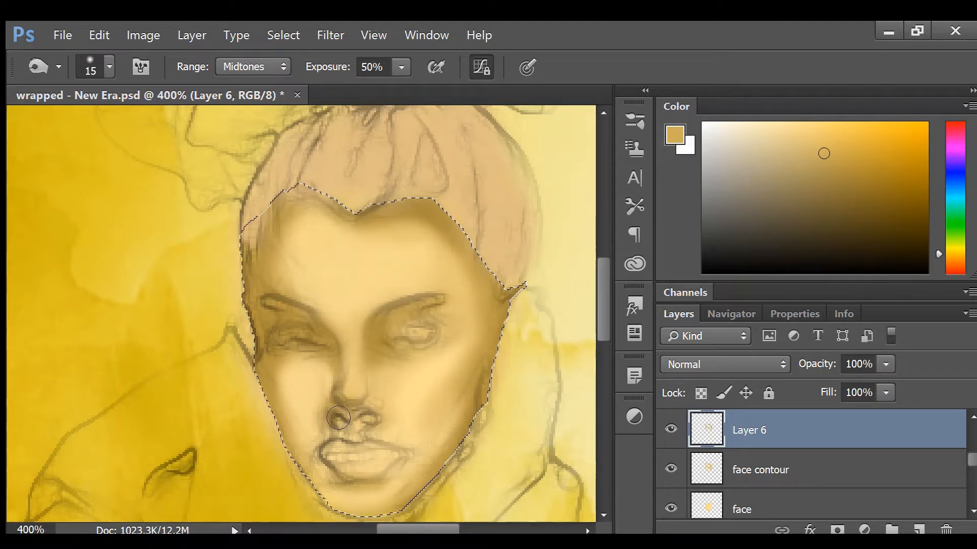
{"action": "left_click_drag", "start_coordinate": [339, 402], "coordinate": [362, 444]}
{"action": "left_click_drag", "start_coordinate": [504, 344], "coordinate": [502, 205]}
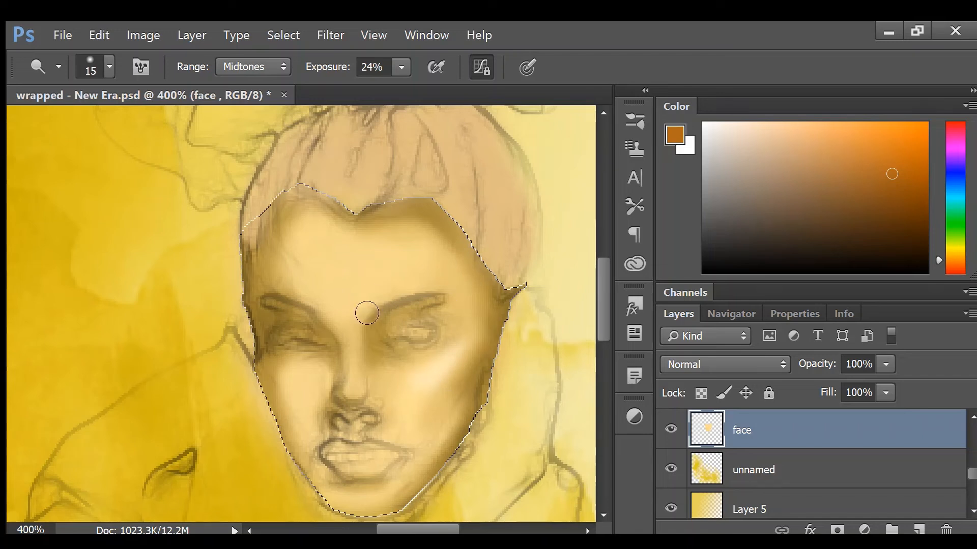
Dodge highlights on the forehead, brow, nose and mouth area of the face layer with a 15 px brush at 24% exposure, Midtones
{"action": "mouse_move", "coordinate": [430, 265]}
{"action": "left_mouse_down"}
{"action": "mouse_move", "coordinate": [419, 244]}
{"action": "mouse_move", "coordinate": [418, 292]}
{"action": "mouse_move", "coordinate": [451, 282]}
{"action": "mouse_move", "coordinate": [462, 294]}
{"action": "mouse_move", "coordinate": [447, 268]}
{"action": "mouse_move", "coordinate": [369, 306]}
{"action": "mouse_move", "coordinate": [349, 346]}
{"action": "mouse_move", "coordinate": [363, 397]}
{"action": "mouse_move", "coordinate": [350, 332]}
{"action": "mouse_move", "coordinate": [294, 306]}
{"action": "left_mouse_up"}
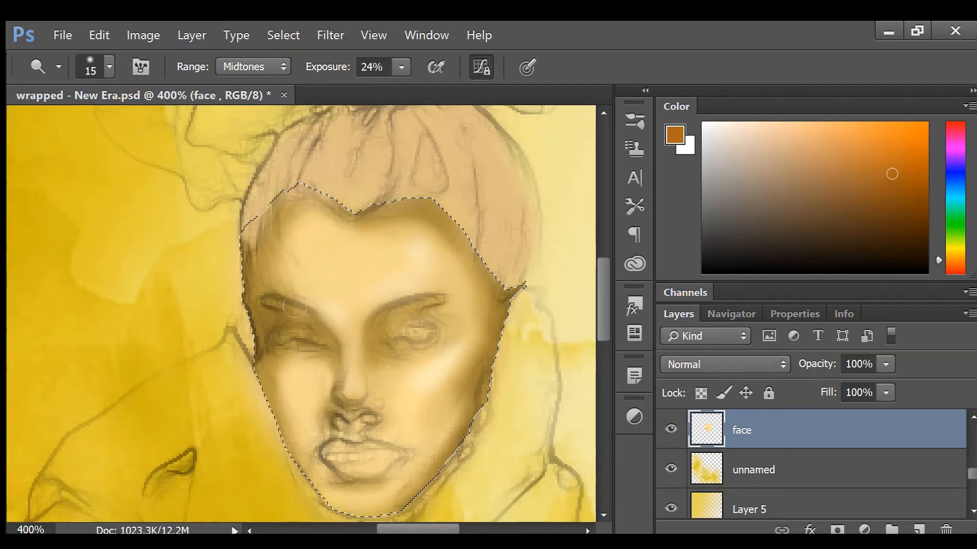
{"action": "left_click_drag", "start_coordinate": [351, 444], "coordinate": [375, 450]}
{"action": "left_click_drag", "start_coordinate": [359, 399], "coordinate": [354, 384]}
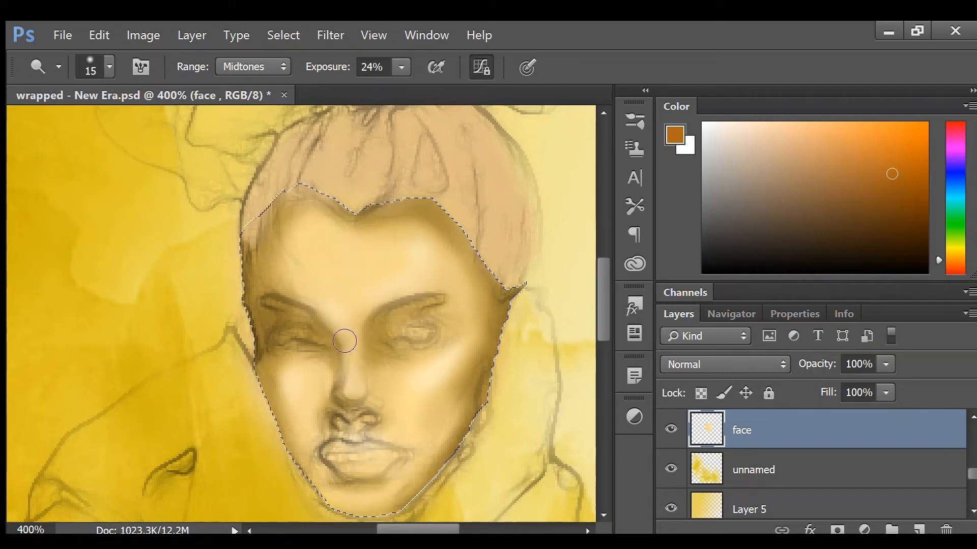
{"action": "mouse_move", "coordinate": [289, 288]}
{"action": "left_mouse_down"}
{"action": "mouse_move", "coordinate": [307, 242]}
{"action": "mouse_move", "coordinate": [290, 279]}
{"action": "left_mouse_up"}
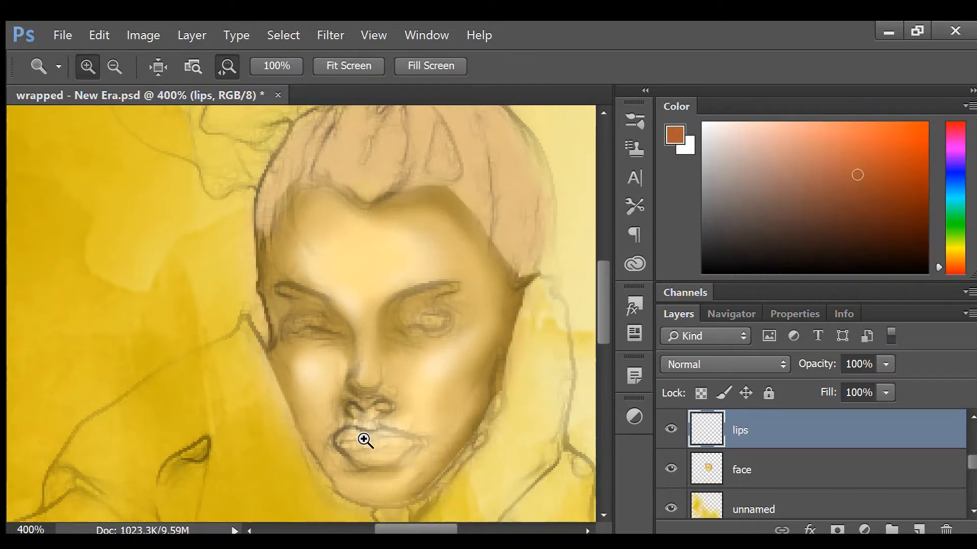
Select the outline of the lips with the Magnetic Lasso while the lips layer is active
{"action": "left_click", "coordinate": [370, 458]}
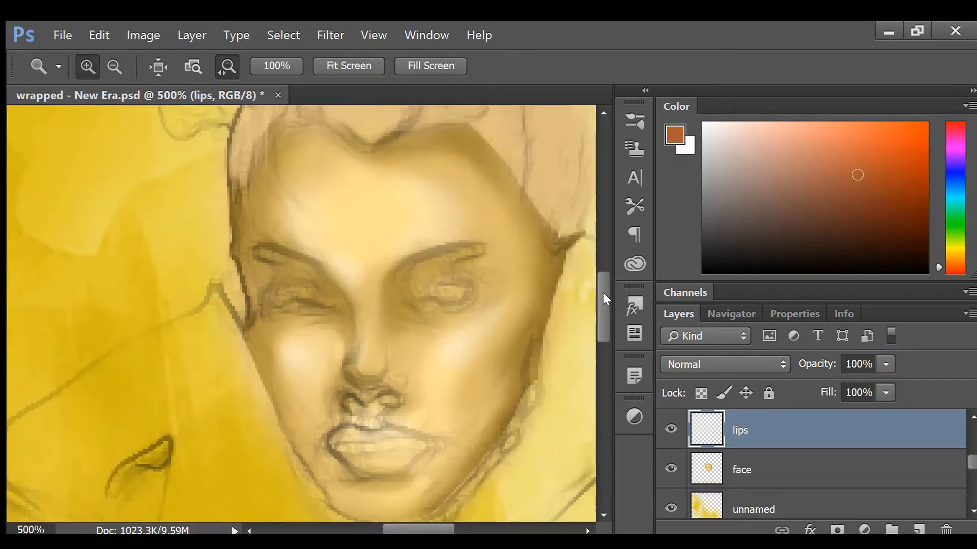
{"action": "left_click_drag", "start_coordinate": [603, 292], "coordinate": [602, 324]}
{"action": "left_click", "coordinate": [373, 322]}
{"action": "left_click", "coordinate": [373, 323]}
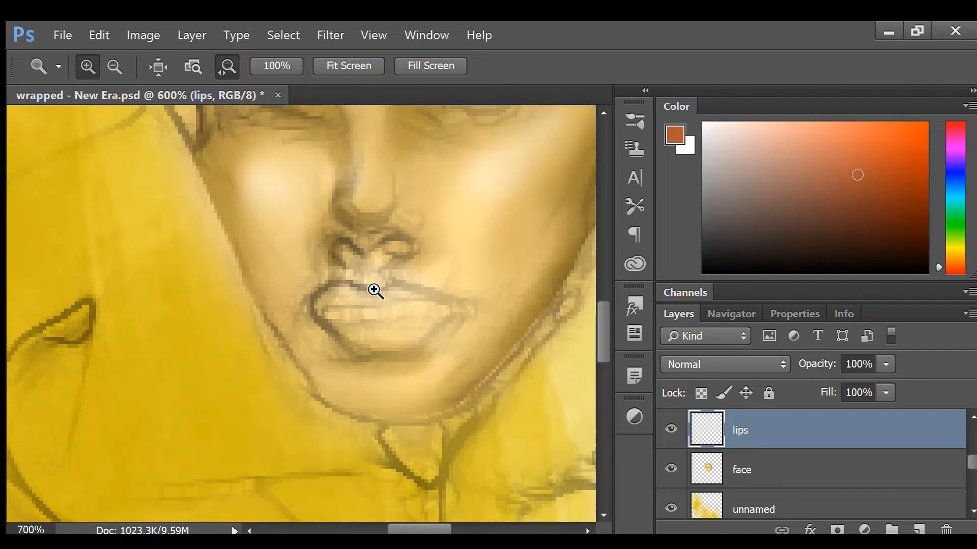
{"action": "key", "text": "l"}
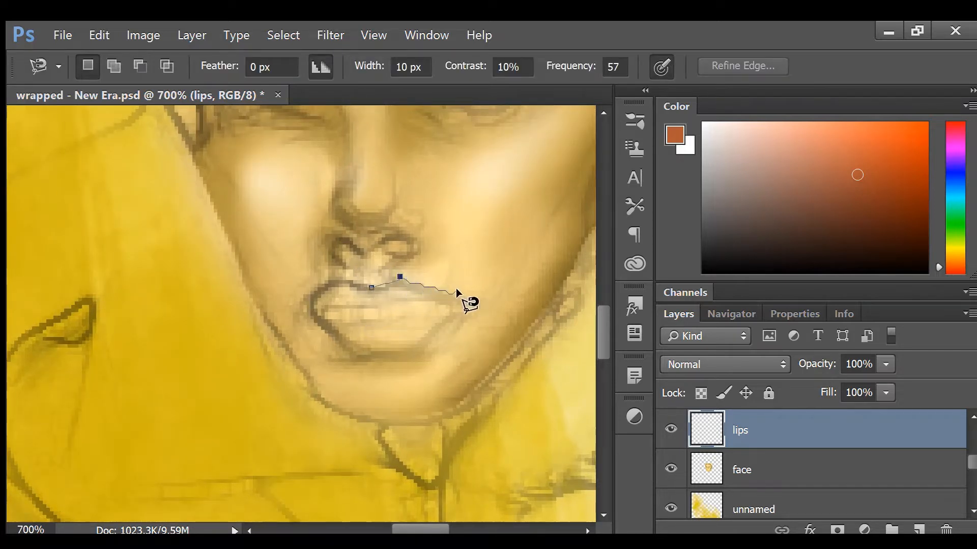
{"action": "left_click", "coordinate": [466, 304]}
{"action": "left_click", "coordinate": [345, 277]}
Paint the selected lips reddish brown on the lips layer with a 10 px brush at 30% flow
{"action": "key", "text": "b"}
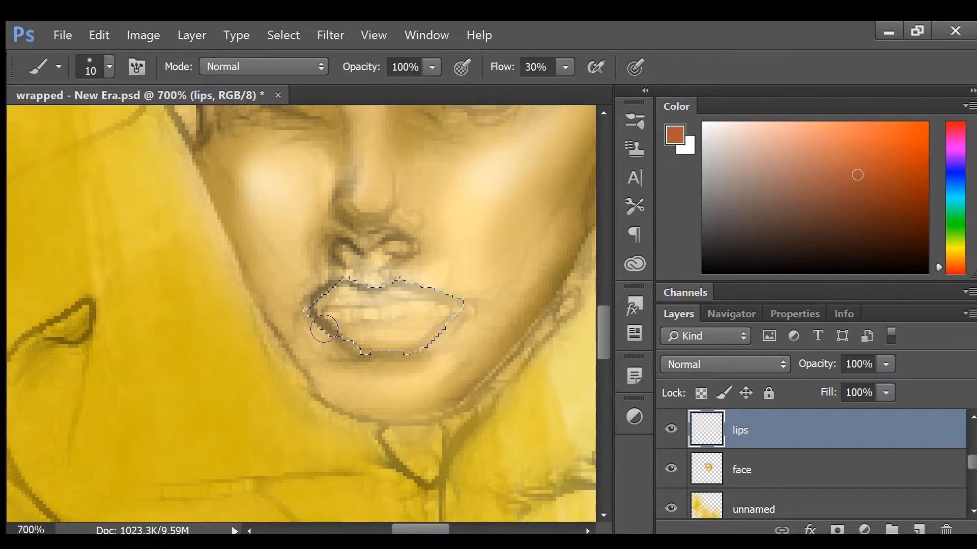
{"action": "mouse_move", "coordinate": [310, 308]}
{"action": "left_mouse_down"}
{"action": "mouse_move", "coordinate": [335, 338]}
{"action": "mouse_move", "coordinate": [427, 341]}
{"action": "mouse_move", "coordinate": [313, 336]}
{"action": "mouse_move", "coordinate": [464, 312]}
{"action": "left_mouse_up"}
{"action": "mouse_move", "coordinate": [331, 297]}
{"action": "left_mouse_down"}
{"action": "mouse_move", "coordinate": [395, 290]}
{"action": "mouse_move", "coordinate": [455, 300]}
{"action": "mouse_move", "coordinate": [297, 310]}
{"action": "left_mouse_up"}
{"action": "mouse_move", "coordinate": [461, 309]}
{"action": "left_mouse_down"}
{"action": "mouse_move", "coordinate": [341, 309]}
{"action": "mouse_move", "coordinate": [451, 307]}
{"action": "left_mouse_up"}
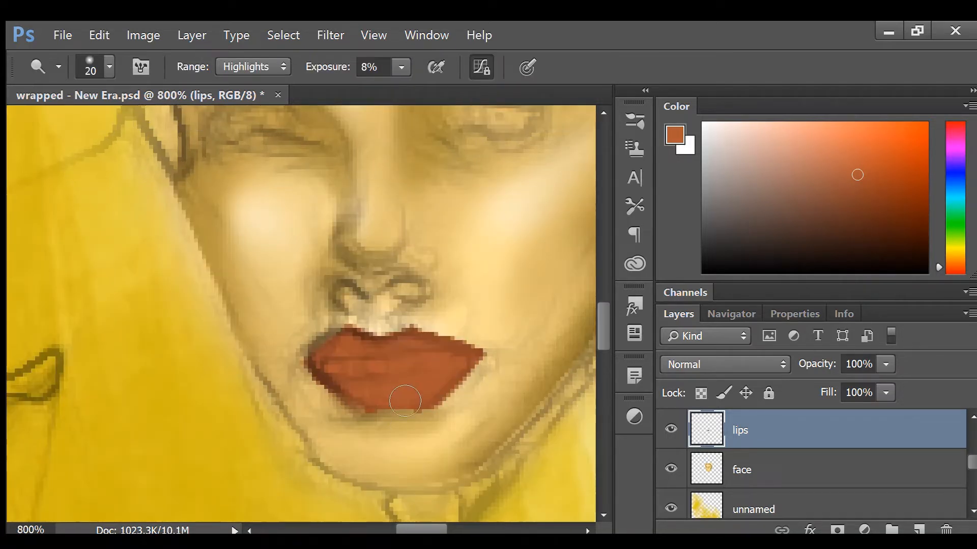
Try to dodge a highlight on the lower lip with a smaller brush in the Highlights range at 8% exposure
{"action": "key", "text": "bracketleft"}
{"action": "key", "text": "bracketleft"}
{"action": "key", "text": "bracketleft"}
{"action": "key", "text": "bracketleft"}
{"action": "mouse_move", "coordinate": [377, 393]}
{"action": "left_mouse_down"}
{"action": "mouse_move", "coordinate": [408, 388]}
{"action": "mouse_move", "coordinate": [351, 383]}
{"action": "left_mouse_up"}
{"action": "key", "text": "ctrl+z"}
Set the Dodge tool's range to Midtones and darken the edges of the lips with the Burn tool at 50% exposure
{"action": "left_click", "coordinate": [279, 66]}
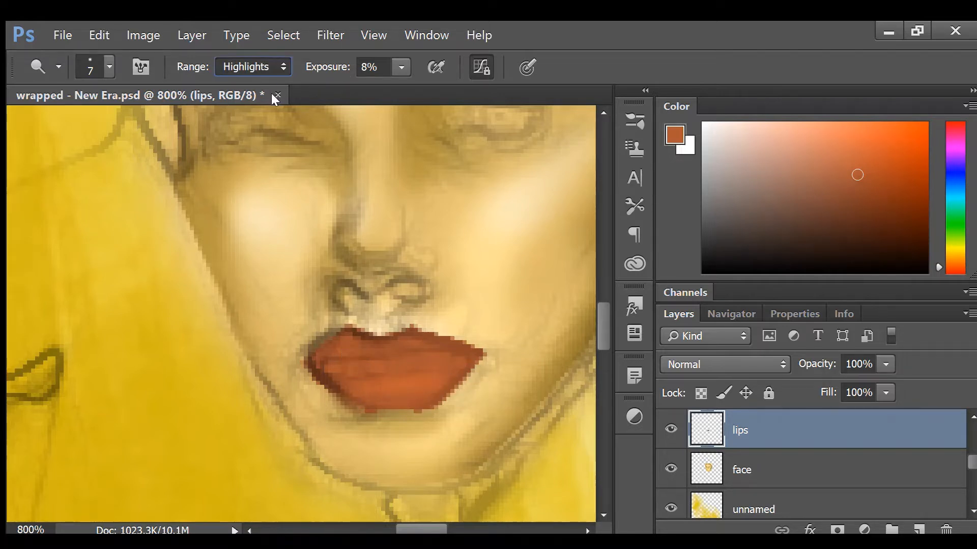
{"action": "left_click", "coordinate": [271, 93]}
{"action": "key", "text": "shift+o"}
{"action": "left_click_drag", "start_coordinate": [365, 381], "coordinate": [437, 397]}
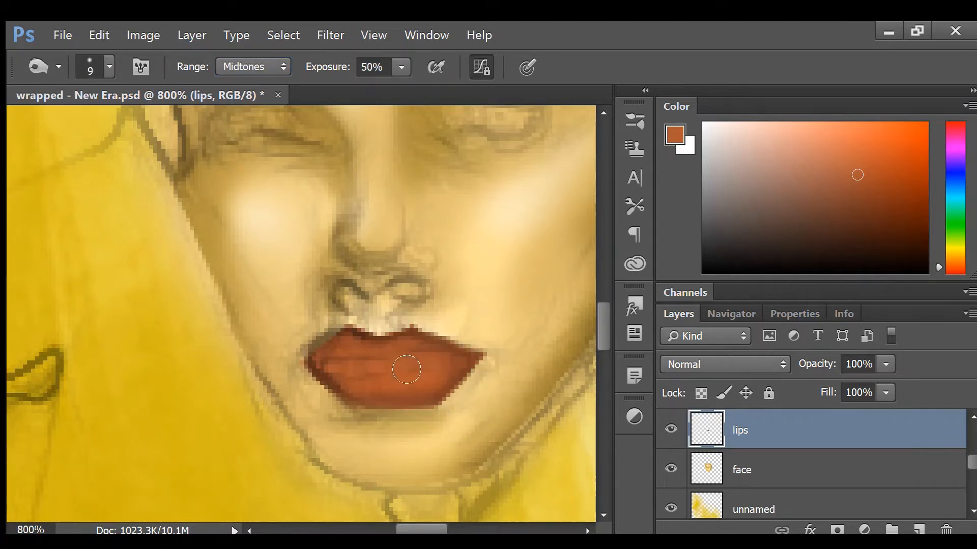
Burn the parting line between the lips and the upper lip's edge with a brush reduced to 5 px
{"action": "key", "text": "bracketleft"}
{"action": "key", "text": "bracketleft"}
{"action": "key", "text": "bracketleft"}
{"action": "key", "text": "bracketleft"}
{"action": "key", "text": "bracketleft"}
{"action": "mouse_move", "coordinate": [315, 367]}
{"action": "left_mouse_down"}
{"action": "mouse_move", "coordinate": [475, 358]}
{"action": "mouse_move", "coordinate": [384, 371]}
{"action": "mouse_move", "coordinate": [322, 360]}
{"action": "left_mouse_up"}
{"action": "key", "text": "bracketleft"}
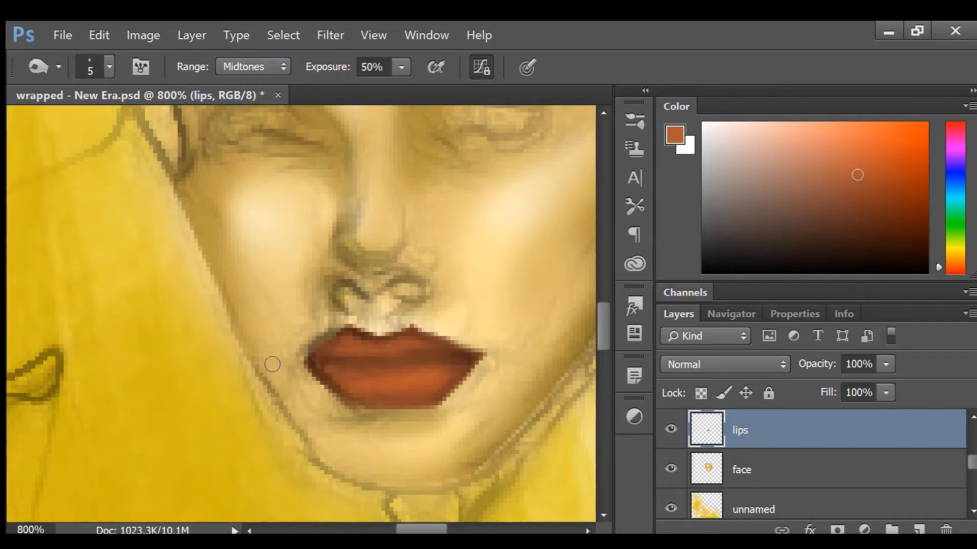
{"action": "left_click_drag", "start_coordinate": [418, 328], "coordinate": [366, 332]}
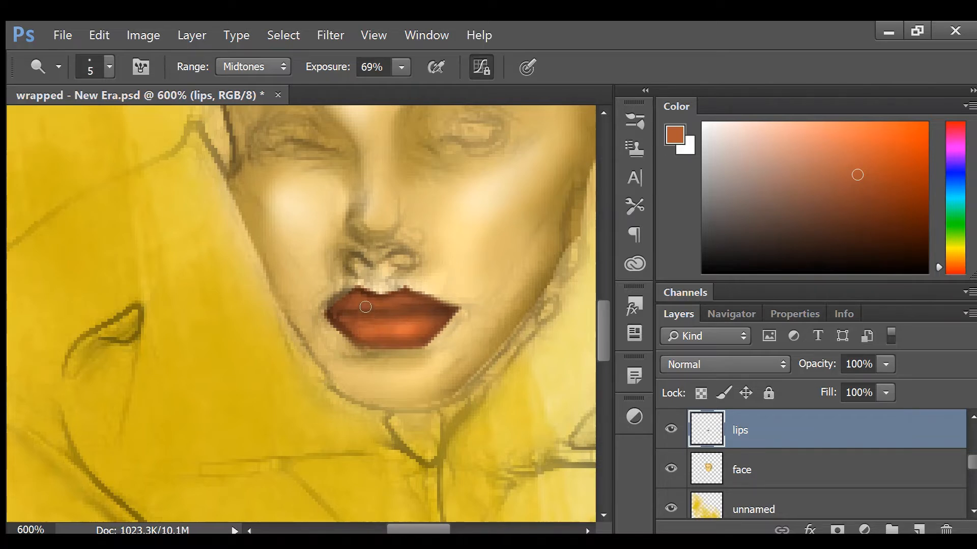
Dodge highlights onto the upper and lower lips with a 5 px brush at 69% exposure in the Midtones range
{"action": "mouse_move", "coordinate": [360, 304]}
{"action": "left_mouse_down"}
{"action": "mouse_move", "coordinate": [411, 302]}
{"action": "mouse_move", "coordinate": [421, 344]}
{"action": "mouse_move", "coordinate": [405, 329]}
{"action": "mouse_move", "coordinate": [372, 329]}
{"action": "mouse_move", "coordinate": [456, 315]}
{"action": "mouse_move", "coordinate": [379, 329]}
{"action": "mouse_move", "coordinate": [426, 324]}
{"action": "mouse_move", "coordinate": [404, 328]}
{"action": "left_mouse_up"}
{"action": "left_click", "coordinate": [398, 323]}
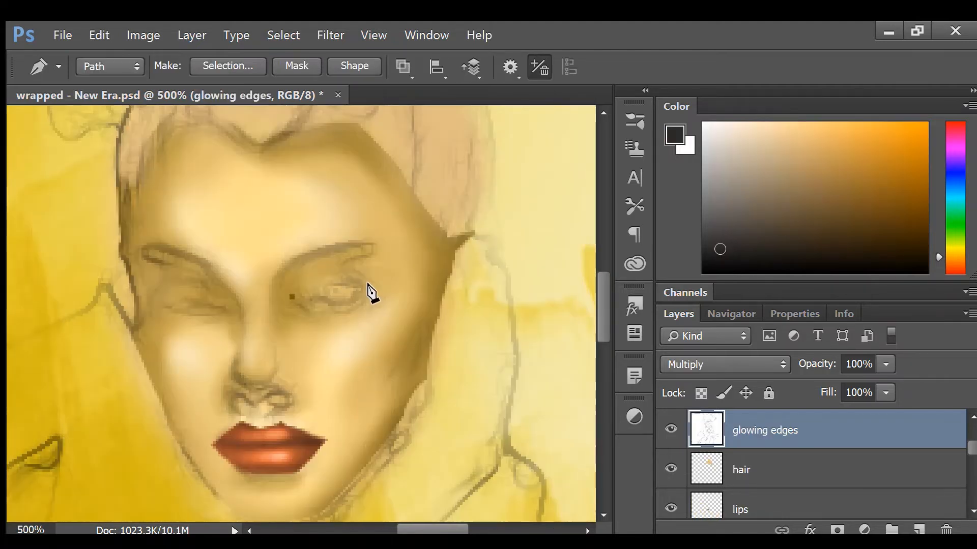
Draw a curved Pen path along the closed eyelid right of the nose, ending in a short lash flick at the outer corner
{"action": "left_click_drag", "start_coordinate": [406, 277], "coordinate": [407, 263]}
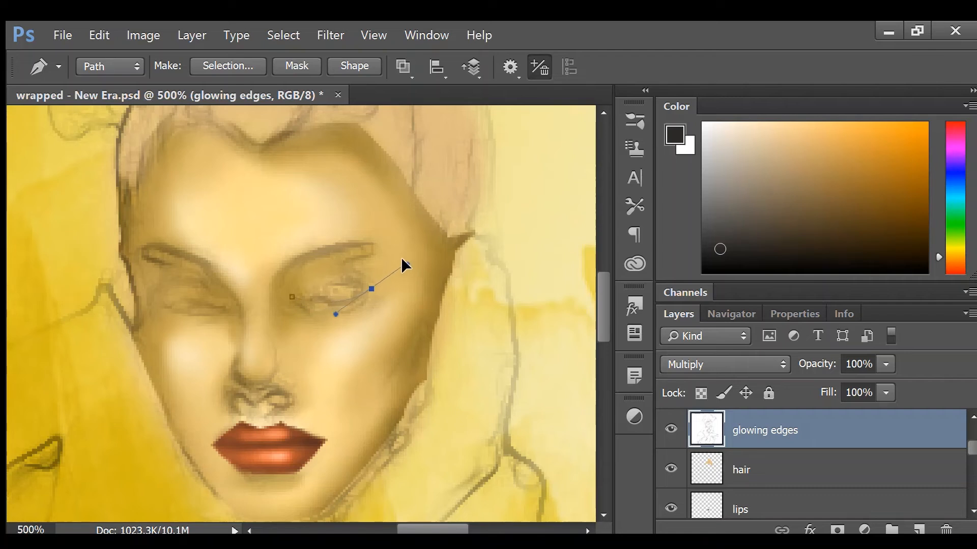
{"action": "left_click", "coordinate": [371, 290], "text": "alt"}
{"action": "left_click", "coordinate": [394, 284]}
{"action": "left_click_drag", "start_coordinate": [238, 295], "coordinate": [199, 284]}
{"action": "key", "text": "ctrl+z"}
{"action": "left_click", "coordinate": [365, 286]}
{"action": "left_click_drag", "start_coordinate": [290, 296], "coordinate": [264, 278]}
{"action": "key", "text": "i"}
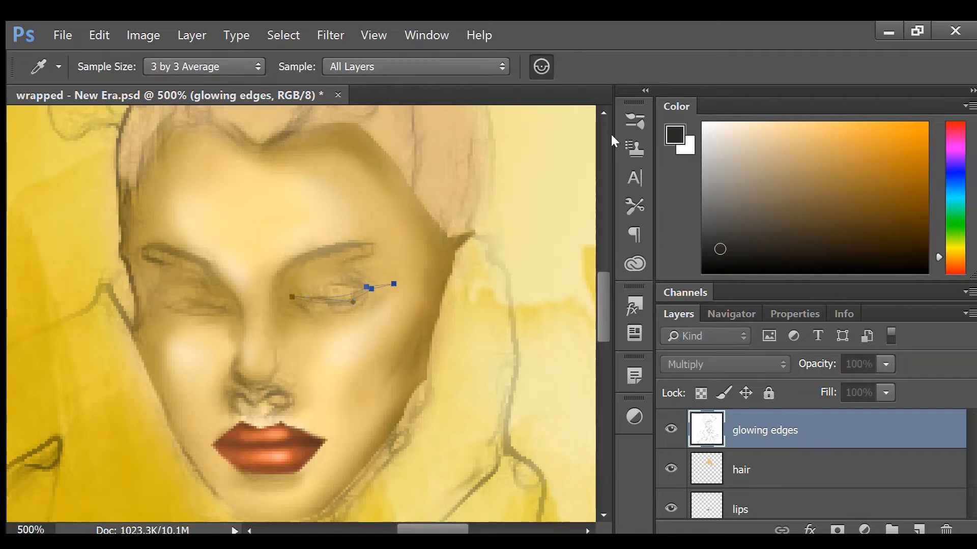
{"action": "key", "text": "p"}
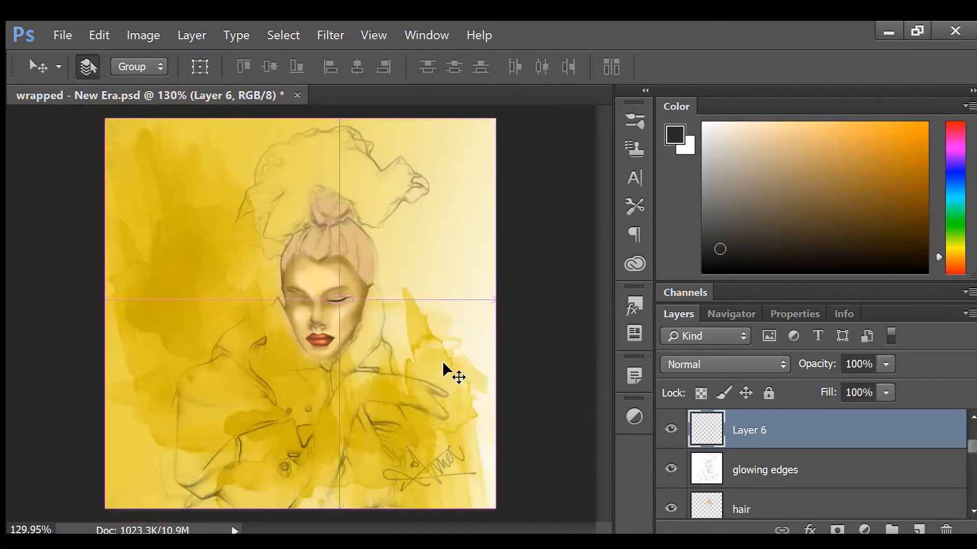
Duplicate the eyelash line on Layer 6, flip the copy horizontally and move it onto the other eye
{"action": "key", "text": "ctrl+j"}
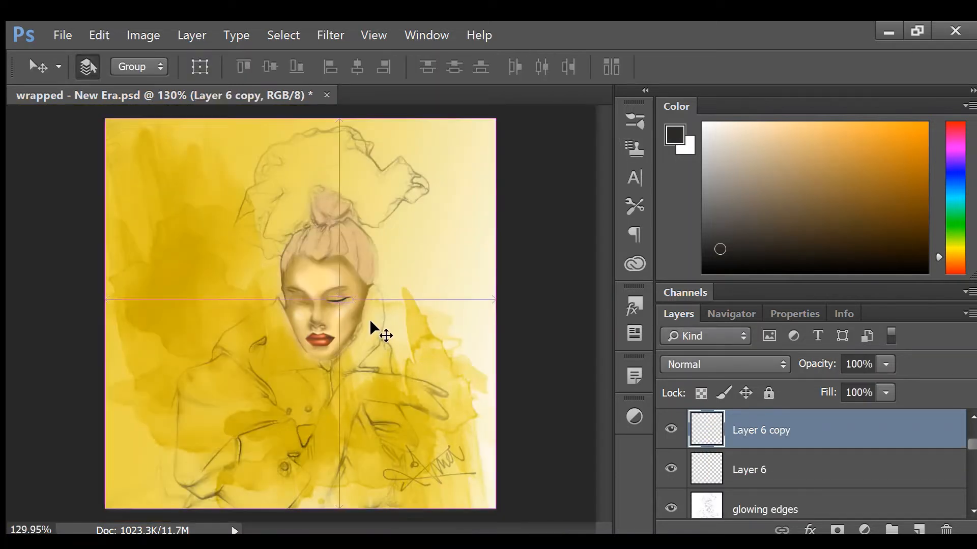
{"action": "key", "text": "ctrl+t"}
{"action": "left_click", "coordinate": [406, 294]}
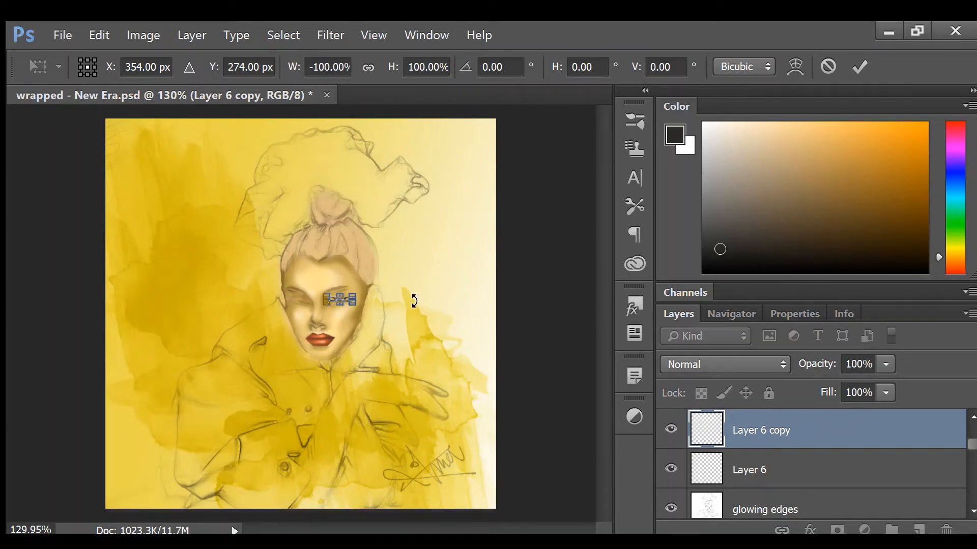
{"action": "key", "text": "Return"}
{"action": "left_click_drag", "start_coordinate": [348, 310], "coordinate": [303, 311]}
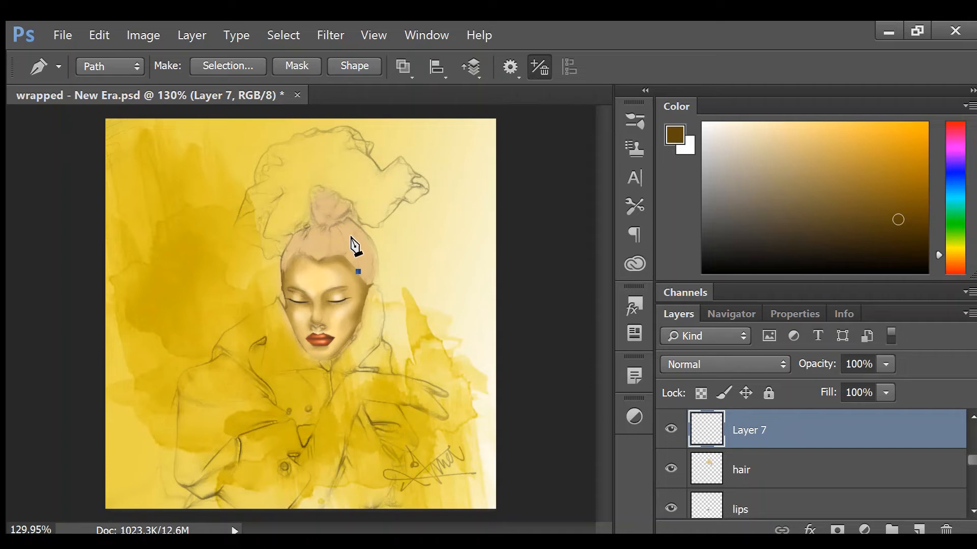
Draw curved Pen strands from the hairline up to the bun on Layer 7, covering the hair's middle and the area to its right
{"action": "left_click_drag", "start_coordinate": [357, 242], "coordinate": [348, 225]}
{"action": "key", "text": "Return"}
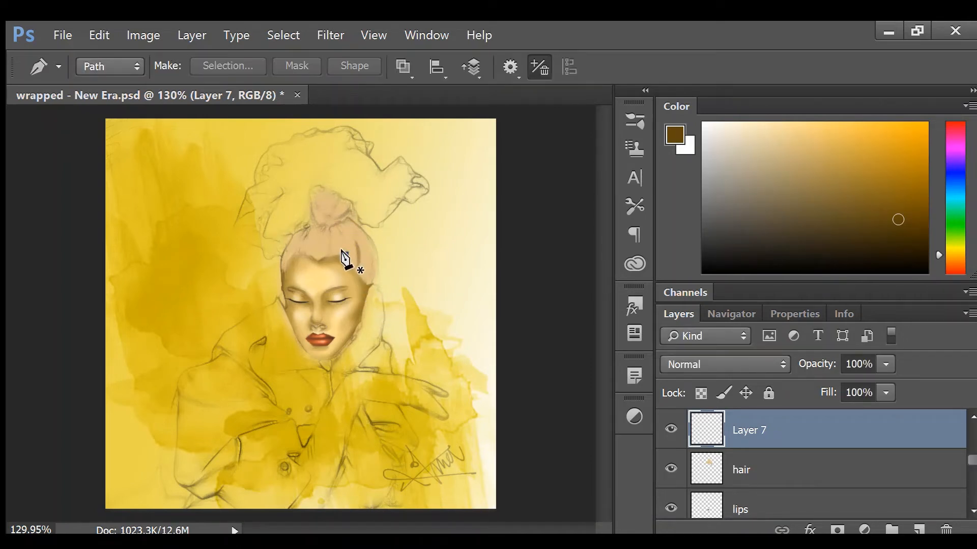
{"action": "left_click", "coordinate": [347, 254]}
{"action": "left_click", "coordinate": [339, 228]}
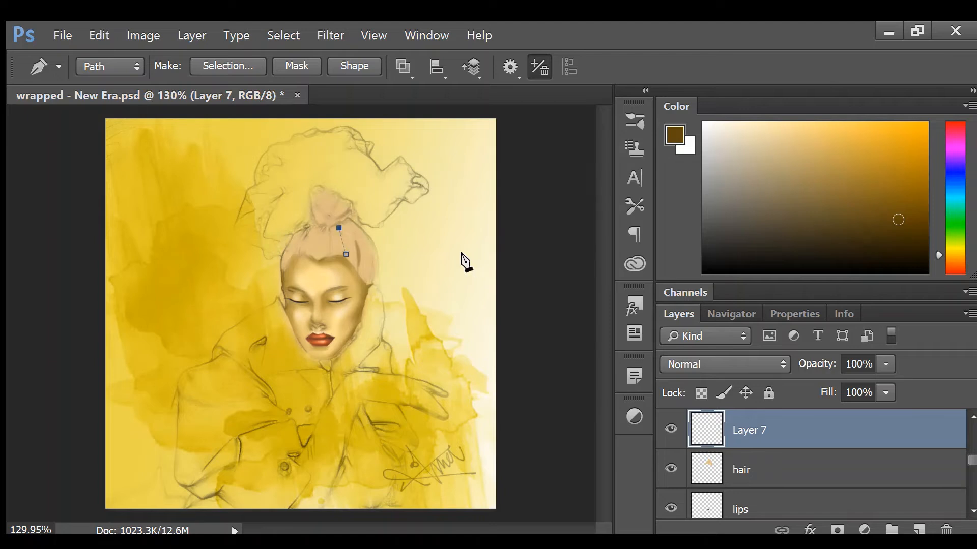
{"action": "key", "text": "ctrl+z"}
{"action": "left_click_drag", "start_coordinate": [326, 208], "coordinate": [325, 213]}
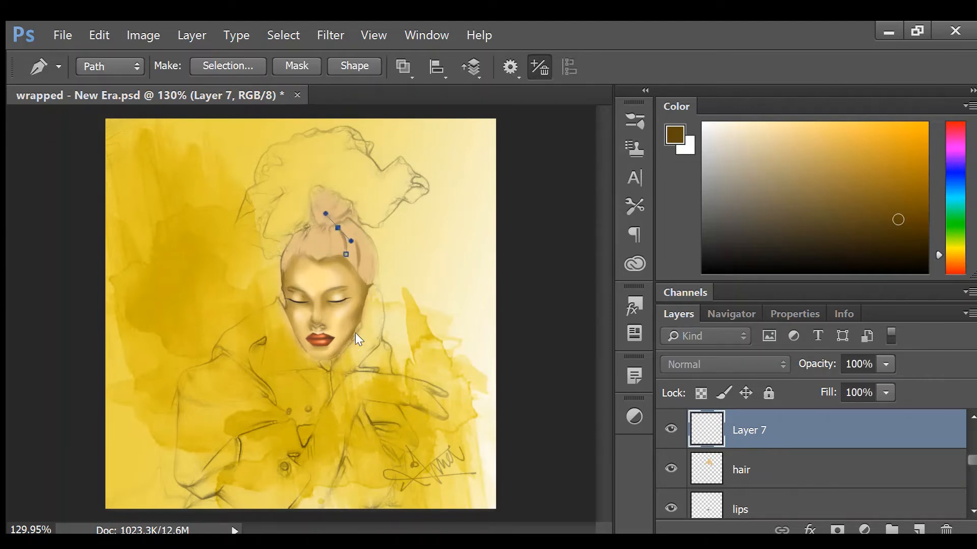
{"action": "key", "text": "Escape"}
{"action": "left_click", "coordinate": [326, 259]}
{"action": "left_click_drag", "start_coordinate": [332, 229], "coordinate": [330, 203]}
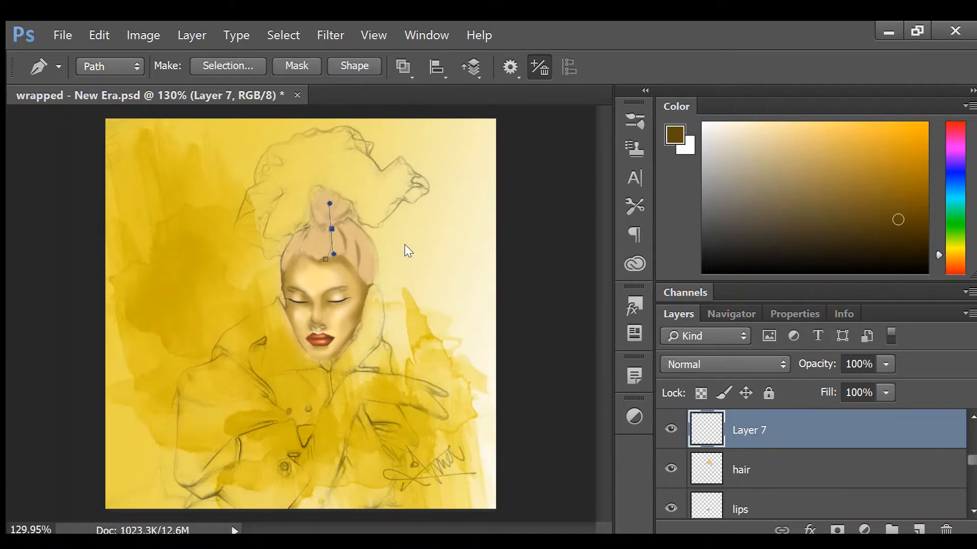
{"action": "key", "text": "Escape"}
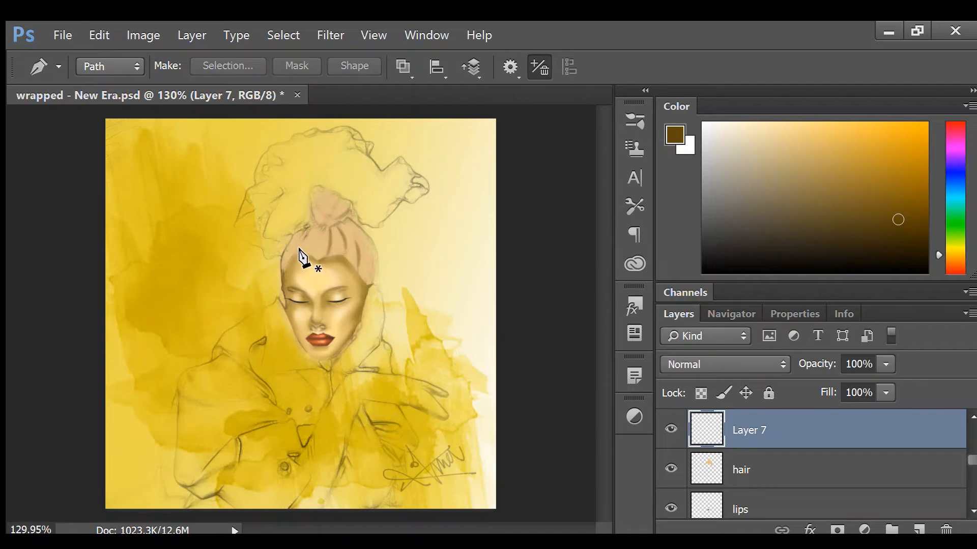
Draw two more curved Pen hair strands from the hairline left of the forehead up to the base of the bun
{"action": "left_click", "coordinate": [301, 252]}
{"action": "left_click_drag", "start_coordinate": [331, 219], "coordinate": [337, 220]}
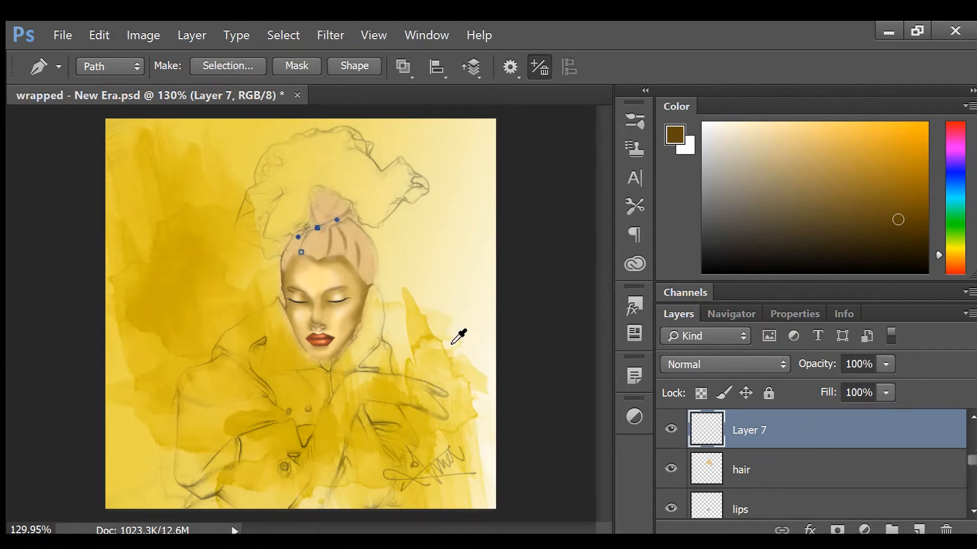
{"action": "key", "text": "Escape"}
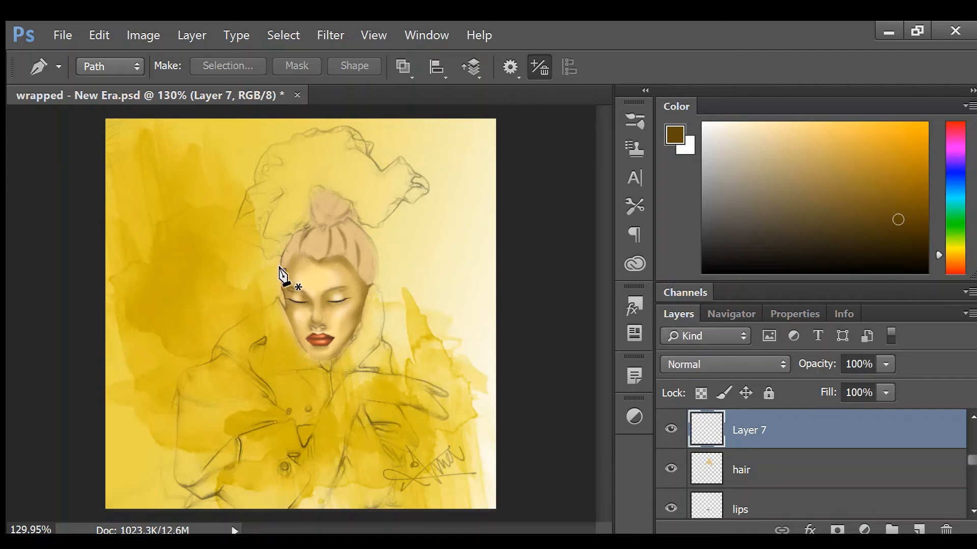
{"action": "left_click", "coordinate": [283, 270]}
{"action": "left_click_drag", "start_coordinate": [315, 225], "coordinate": [350, 215]}
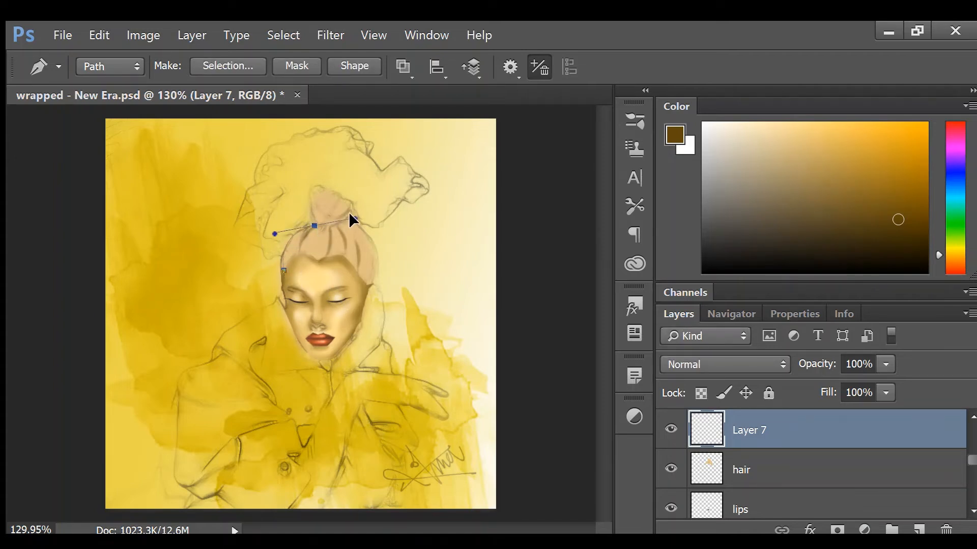
{"action": "left_click", "coordinate": [489, 335], "text": "ctrl"}
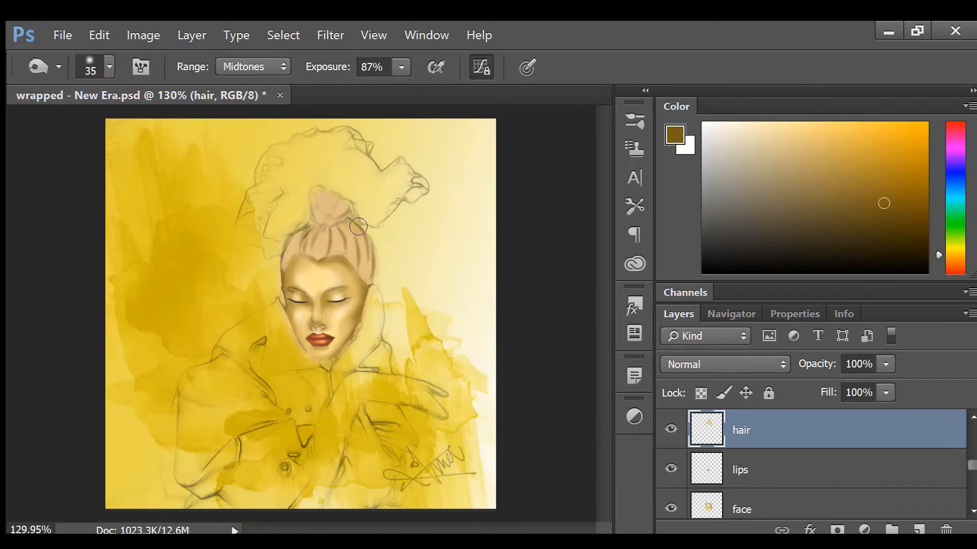
Burn the hair and bun with a 35 px brush at 87% exposure in Midtones, and lower the Hue/Saturation adjustment's hue slightly
{"action": "mouse_move", "coordinate": [357, 227]}
{"action": "left_mouse_down"}
{"action": "mouse_move", "coordinate": [376, 260]}
{"action": "mouse_move", "coordinate": [375, 286]}
{"action": "left_mouse_up"}
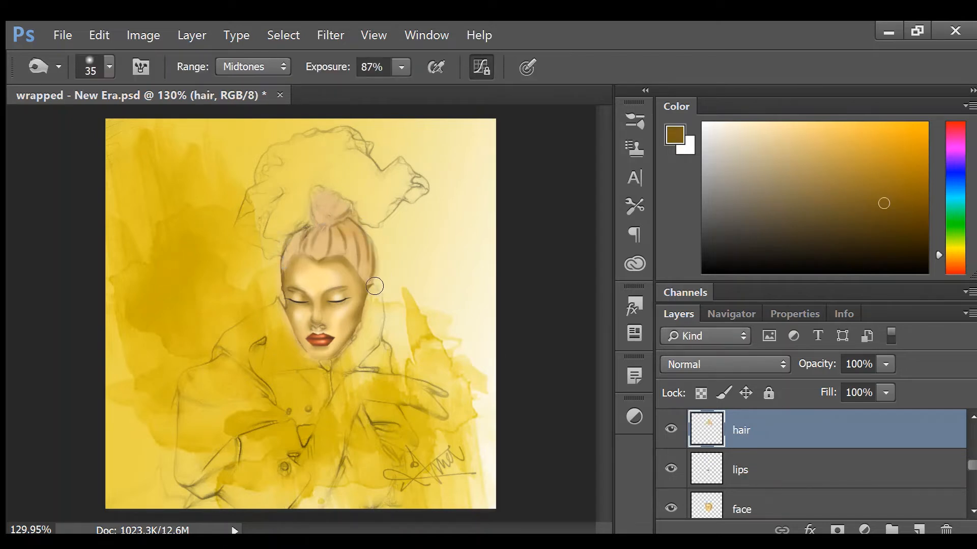
{"action": "mouse_move", "coordinate": [304, 242]}
{"action": "left_mouse_down"}
{"action": "mouse_move", "coordinate": [308, 231]}
{"action": "mouse_move", "coordinate": [296, 233]}
{"action": "mouse_move", "coordinate": [334, 230]}
{"action": "mouse_move", "coordinate": [318, 231]}
{"action": "left_mouse_up"}
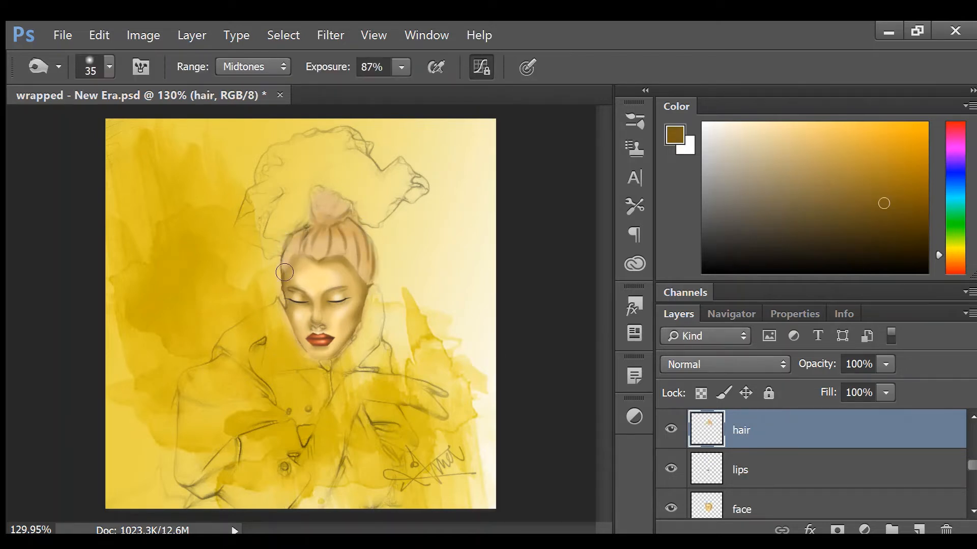
{"action": "left_click_drag", "start_coordinate": [286, 262], "coordinate": [284, 286]}
{"action": "mouse_move", "coordinate": [308, 249]}
{"action": "left_mouse_down"}
{"action": "mouse_move", "coordinate": [318, 249]}
{"action": "mouse_move", "coordinate": [318, 237]}
{"action": "left_mouse_up"}
{"action": "mouse_move", "coordinate": [345, 268]}
{"action": "left_mouse_down"}
{"action": "mouse_move", "coordinate": [364, 236]}
{"action": "mouse_move", "coordinate": [356, 206]}
{"action": "mouse_move", "coordinate": [325, 182]}
{"action": "mouse_move", "coordinate": [308, 213]}
{"action": "left_mouse_up"}
{"action": "mouse_move", "coordinate": [377, 251]}
{"action": "left_mouse_down"}
{"action": "mouse_move", "coordinate": [363, 278]}
{"action": "mouse_move", "coordinate": [294, 267]}
{"action": "mouse_move", "coordinate": [283, 275]}
{"action": "mouse_move", "coordinate": [295, 231]}
{"action": "mouse_move", "coordinate": [318, 227]}
{"action": "mouse_move", "coordinate": [316, 196]}
{"action": "mouse_move", "coordinate": [325, 229]}
{"action": "mouse_move", "coordinate": [289, 189]}
{"action": "mouse_move", "coordinate": [315, 193]}
{"action": "mouse_move", "coordinate": [369, 173]}
{"action": "mouse_move", "coordinate": [403, 178]}
{"action": "mouse_move", "coordinate": [352, 219]}
{"action": "mouse_move", "coordinate": [361, 217]}
{"action": "mouse_move", "coordinate": [358, 192]}
{"action": "mouse_move", "coordinate": [368, 221]}
{"action": "left_mouse_up"}
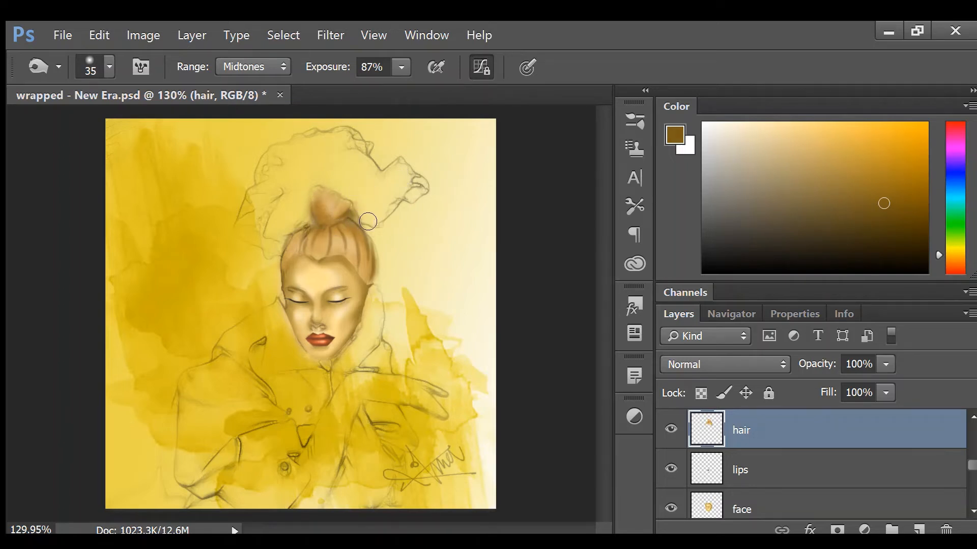
{"action": "mouse_move", "coordinate": [331, 260]}
{"action": "left_mouse_down"}
{"action": "mouse_move", "coordinate": [308, 261]}
{"action": "mouse_move", "coordinate": [368, 285]}
{"action": "mouse_move", "coordinate": [356, 255]}
{"action": "left_mouse_up"}
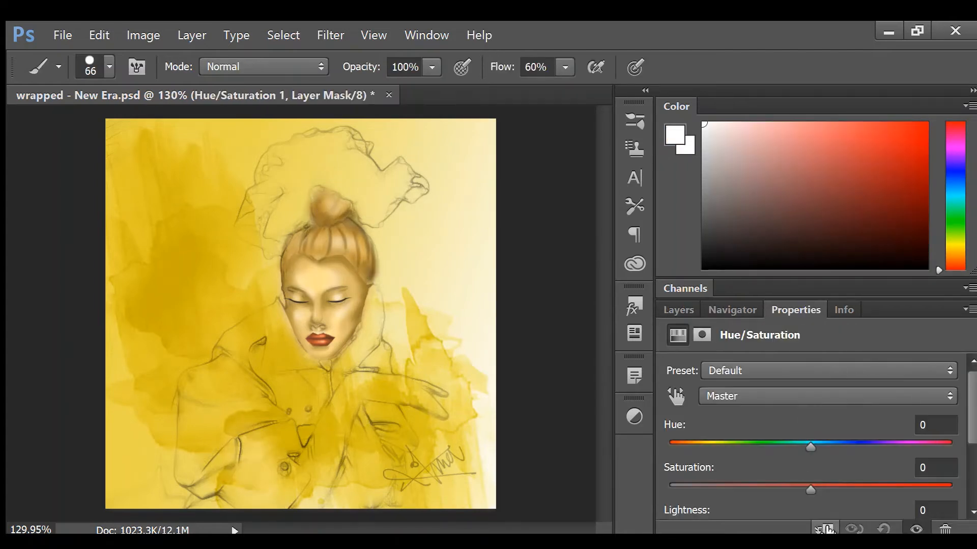
{"action": "left_click_drag", "start_coordinate": [807, 441], "coordinate": [790, 444]}
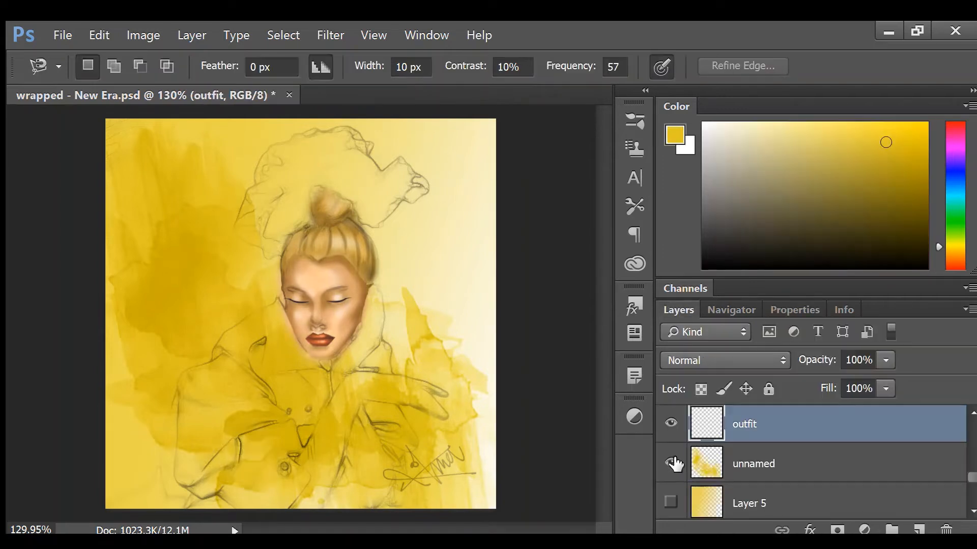
Hide the unnamed layer, trace the coat and glove with the Magnetic Lasso, and paint the selection yellow on the outfit layer
{"action": "left_click", "coordinate": [671, 463]}
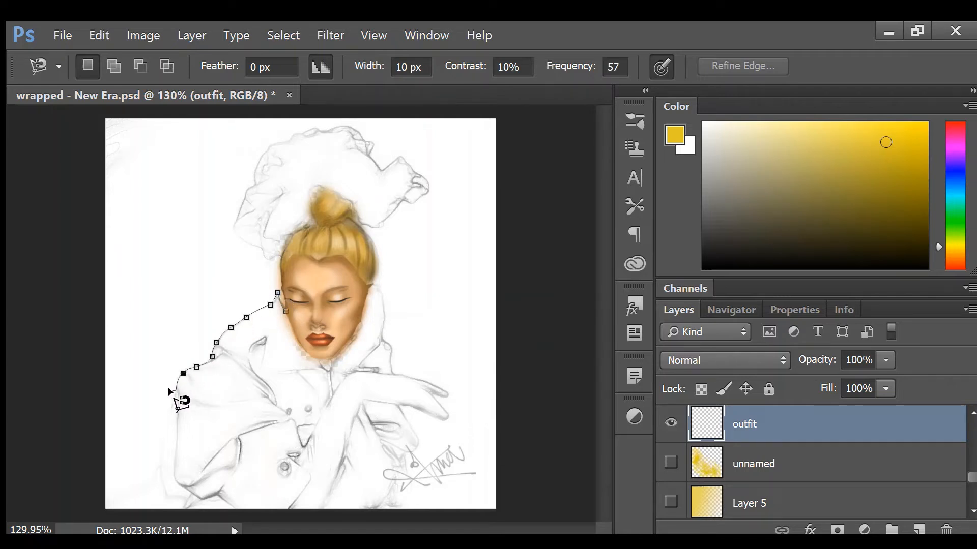
{"action": "left_click", "coordinate": [73, 512]}
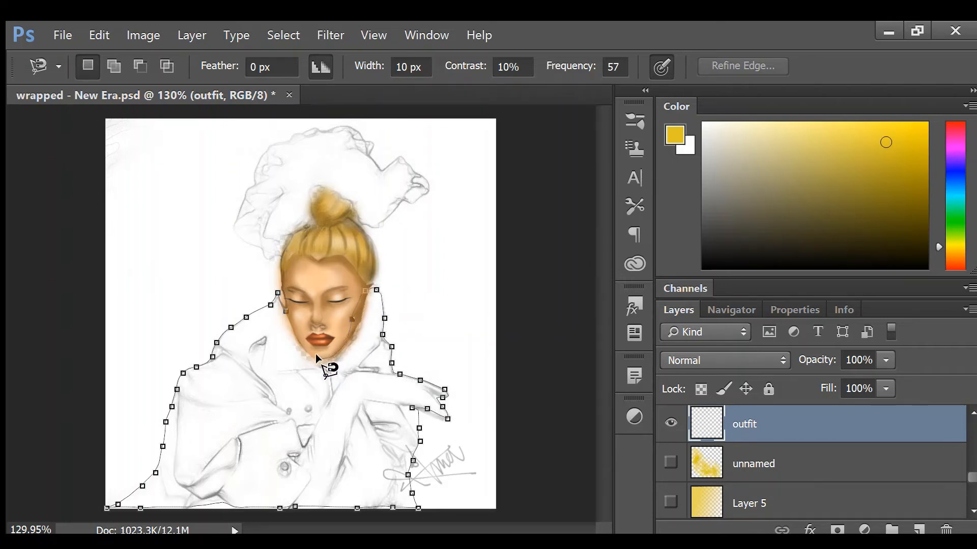
{"action": "left_click", "coordinate": [279, 307]}
{"action": "key", "text": "b"}
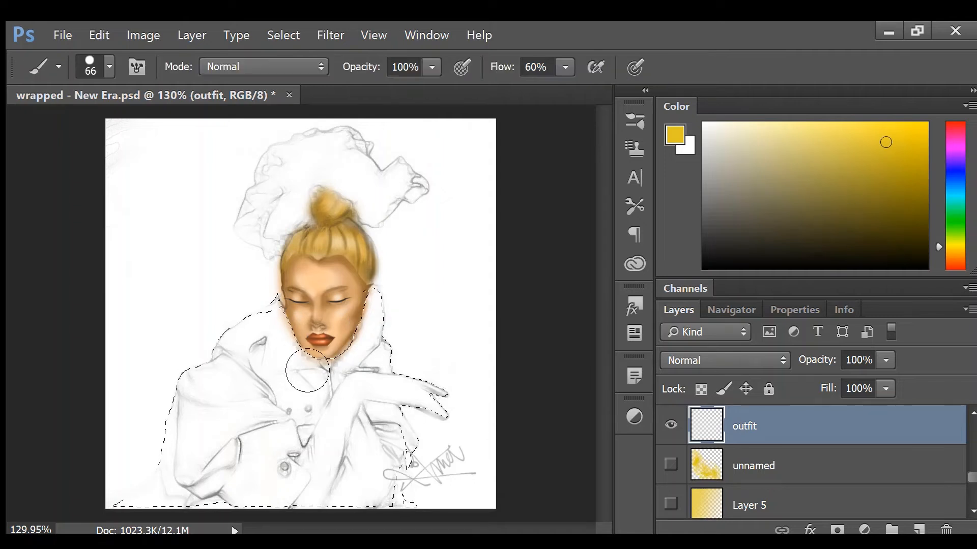
{"action": "mouse_move", "coordinate": [308, 370]}
{"action": "left_mouse_down"}
{"action": "mouse_move", "coordinate": [303, 276]}
{"action": "mouse_move", "coordinate": [217, 462]}
{"action": "mouse_move", "coordinate": [200, 426]}
{"action": "mouse_move", "coordinate": [384, 308]}
{"action": "mouse_move", "coordinate": [447, 403]}
{"action": "left_mouse_up"}
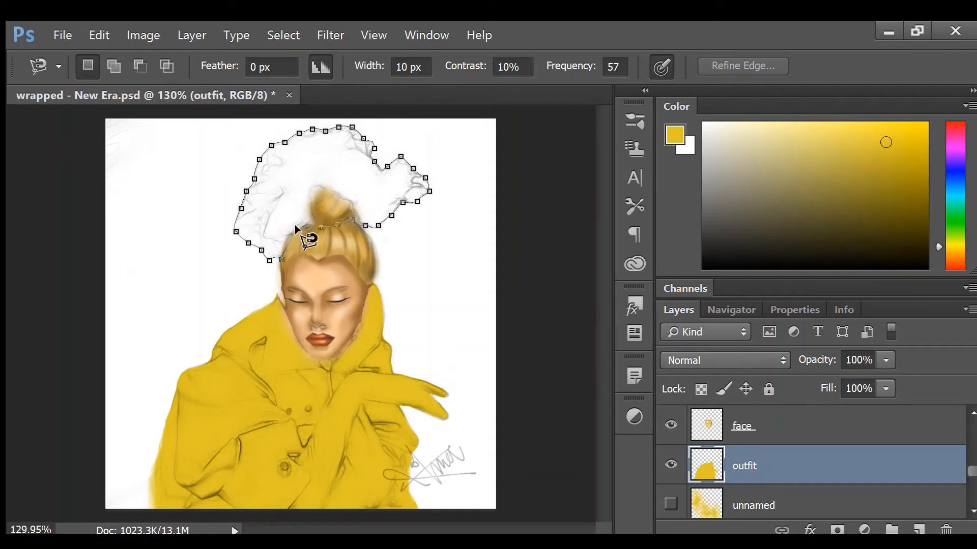
Select the ruffled headpiece around the bun and paint it yellow with a 90 px brush, lowering the flow to 23% for the edges
{"action": "left_click", "coordinate": [278, 250]}
{"action": "mouse_move", "coordinate": [367, 174]}
{"action": "left_mouse_down"}
{"action": "mouse_move", "coordinate": [396, 192]}
{"action": "mouse_move", "coordinate": [353, 180]}
{"action": "mouse_move", "coordinate": [326, 230]}
{"action": "left_mouse_up"}
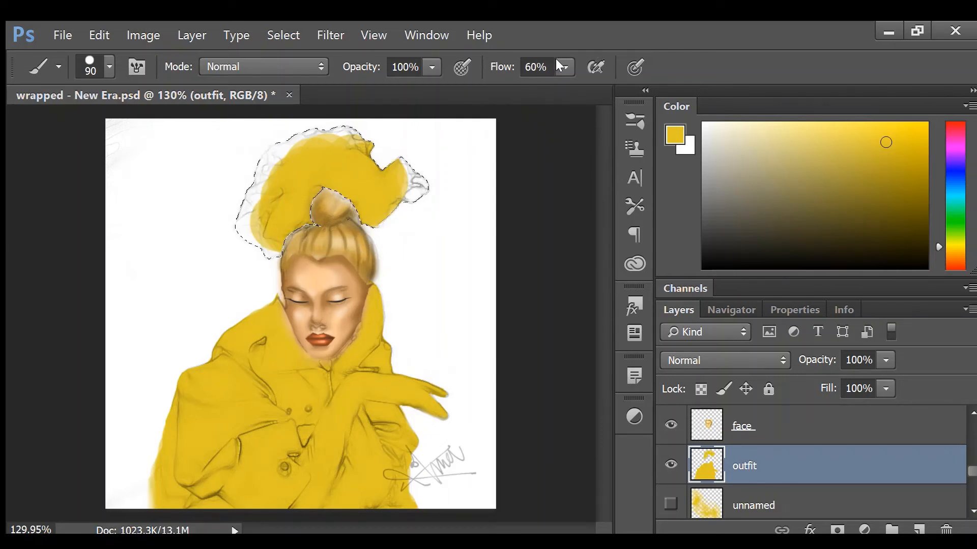
{"action": "left_click_drag", "start_coordinate": [542, 79], "coordinate": [521, 84]}
{"action": "mouse_move", "coordinate": [282, 171]}
{"action": "left_mouse_down"}
{"action": "mouse_move", "coordinate": [271, 255]}
{"action": "mouse_move", "coordinate": [262, 207]}
{"action": "mouse_move", "coordinate": [342, 140]}
{"action": "mouse_move", "coordinate": [465, 218]}
{"action": "left_mouse_up"}
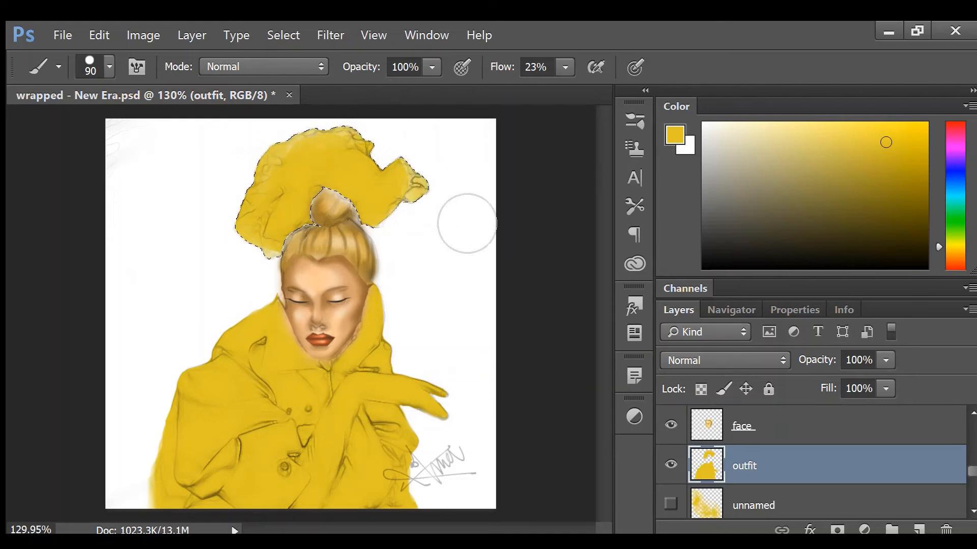
Fade the headpiece's outer ruffles with an 80 px eraser at 10% flow and reduce the paint brush to 60 px
{"action": "key", "text": "e"}
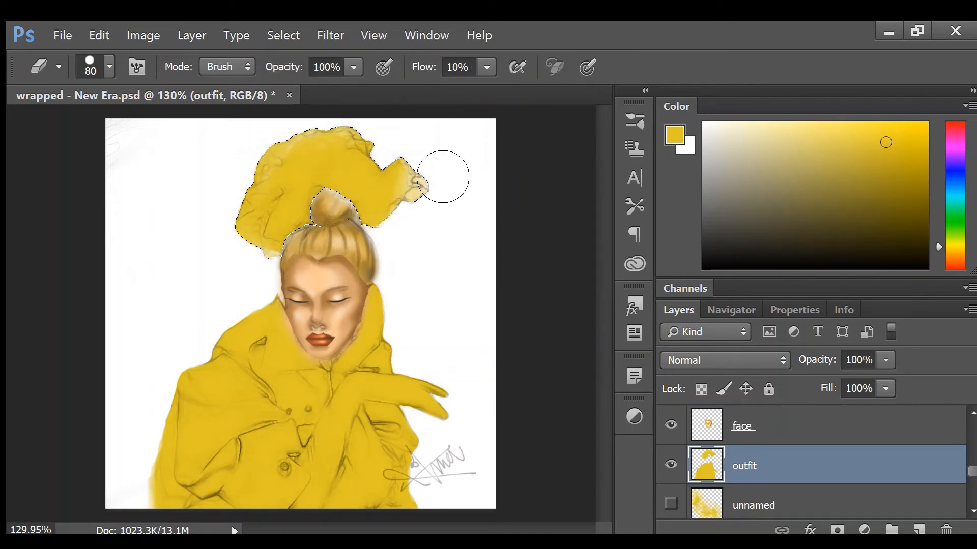
{"action": "mouse_move", "coordinate": [443, 170]}
{"action": "left_mouse_down"}
{"action": "mouse_move", "coordinate": [328, 151]}
{"action": "mouse_move", "coordinate": [266, 229]}
{"action": "mouse_move", "coordinate": [296, 283]}
{"action": "left_mouse_up"}
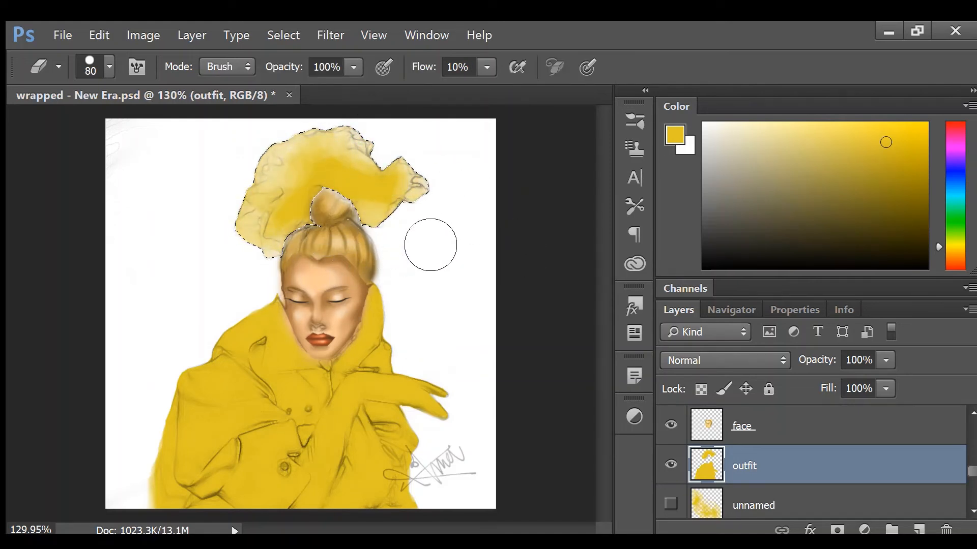
{"action": "mouse_move", "coordinate": [292, 176]}
{"action": "left_mouse_down"}
{"action": "mouse_move", "coordinate": [259, 185]}
{"action": "mouse_move", "coordinate": [331, 194]}
{"action": "left_mouse_up"}
{"action": "key", "text": "b"}
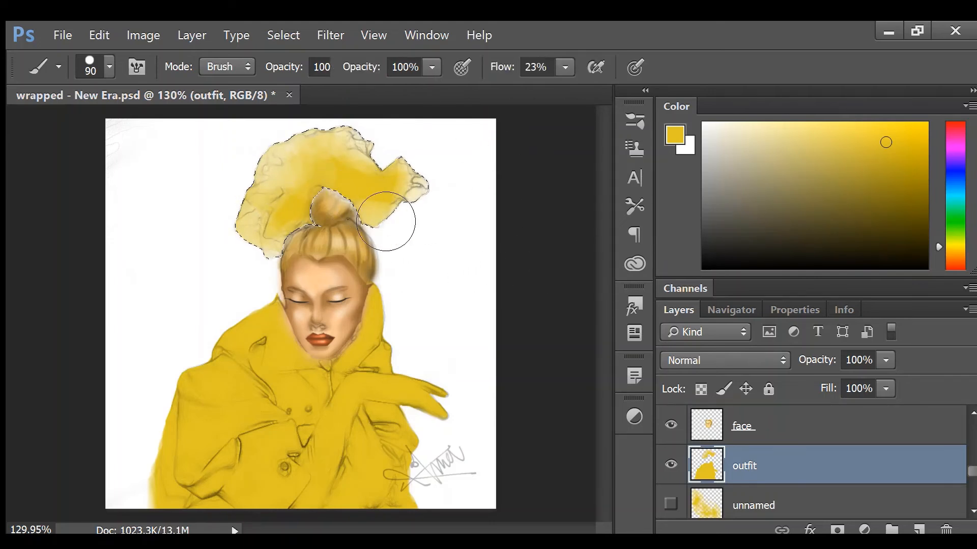
{"action": "key", "text": "bracketleft"}
{"action": "key", "text": "bracketleft"}
{"action": "key", "text": "bracketleft"}
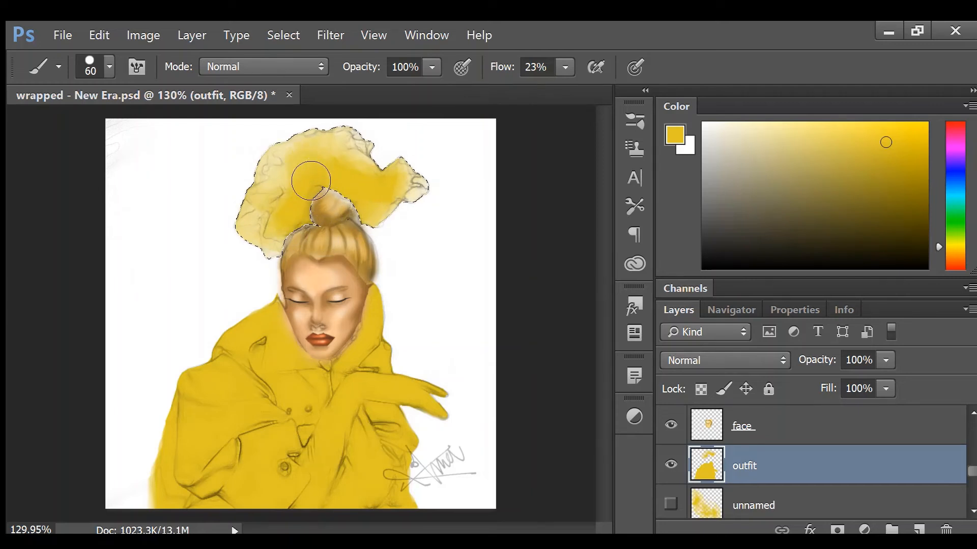
{"action": "key", "text": "e"}
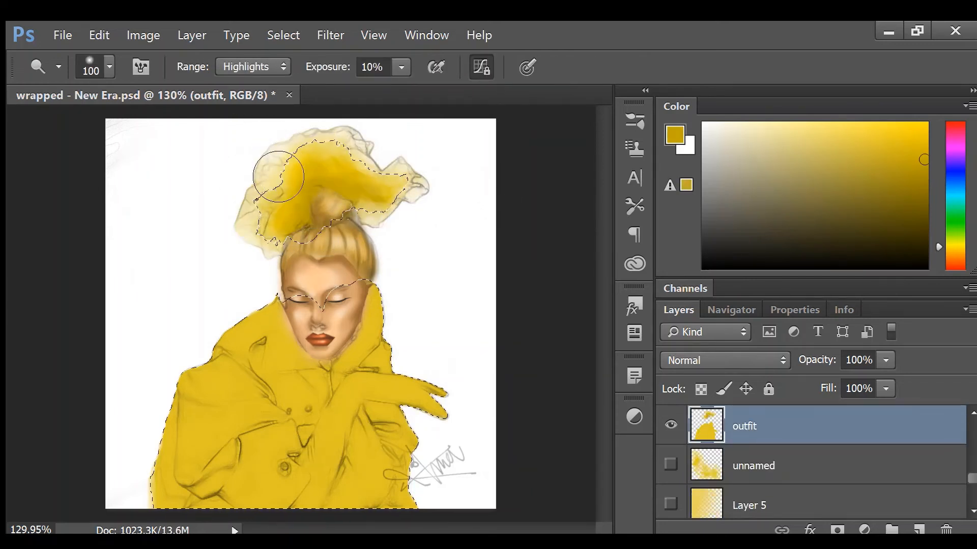
Dodge the headpiece and coat on the outfit layer at 10% exposure in the Highlights range, using 100 px and 45 px brushes
{"action": "mouse_move", "coordinate": [278, 177]}
{"action": "left_mouse_down"}
{"action": "mouse_move", "coordinate": [293, 191]}
{"action": "mouse_move", "coordinate": [292, 171]}
{"action": "left_mouse_up"}
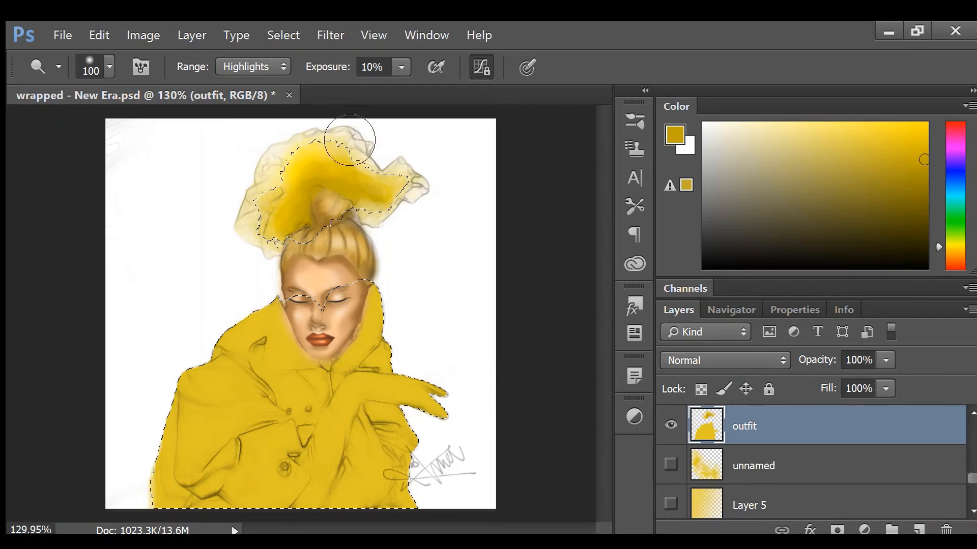
{"action": "left_click_drag", "start_coordinate": [245, 226], "coordinate": [212, 291]}
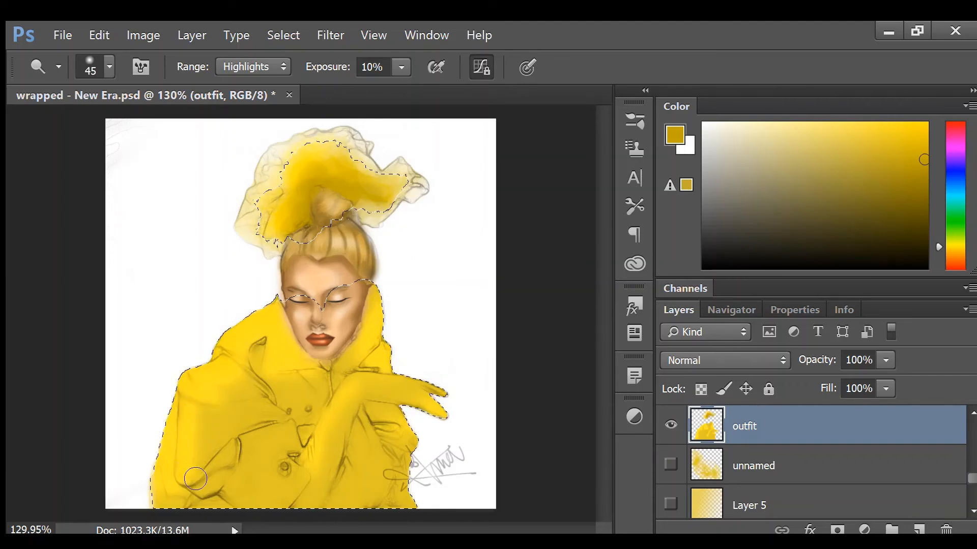
{"action": "mouse_move", "coordinate": [255, 458]}
{"action": "left_mouse_down"}
{"action": "mouse_move", "coordinate": [295, 440]}
{"action": "mouse_move", "coordinate": [242, 481]}
{"action": "mouse_move", "coordinate": [239, 496]}
{"action": "mouse_move", "coordinate": [255, 501]}
{"action": "left_mouse_up"}
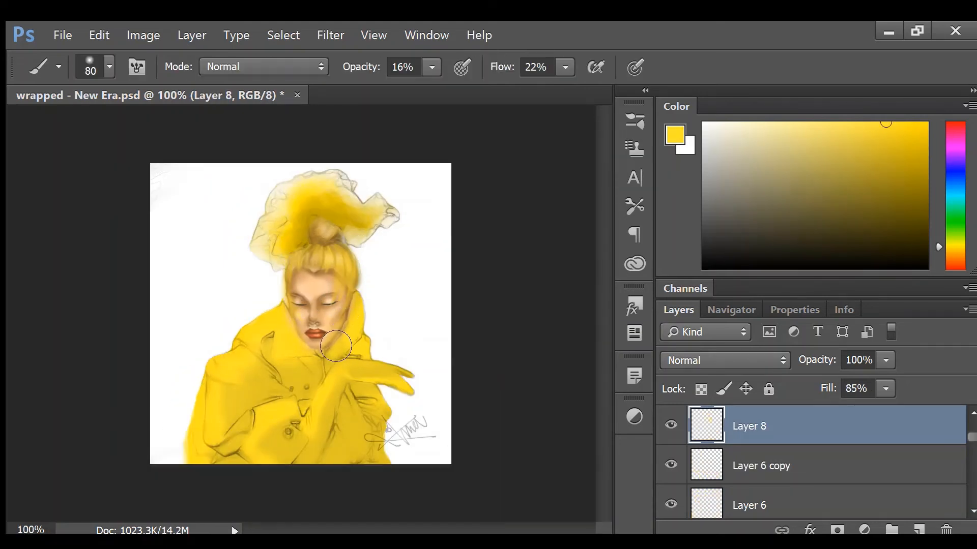
Glaze soft yellow over the chin, face and hair on Layer 8 with an 80 px brush at 16% opacity and 22% flow
{"action": "key", "text": "b"}
{"action": "mouse_move", "coordinate": [327, 346]}
{"action": "left_mouse_down"}
{"action": "mouse_move", "coordinate": [344, 314]}
{"action": "mouse_move", "coordinate": [347, 270]}
{"action": "mouse_move", "coordinate": [320, 343]}
{"action": "mouse_move", "coordinate": [309, 308]}
{"action": "mouse_move", "coordinate": [315, 268]}
{"action": "mouse_move", "coordinate": [302, 314]}
{"action": "mouse_move", "coordinate": [337, 234]}
{"action": "mouse_move", "coordinate": [309, 283]}
{"action": "left_mouse_up"}
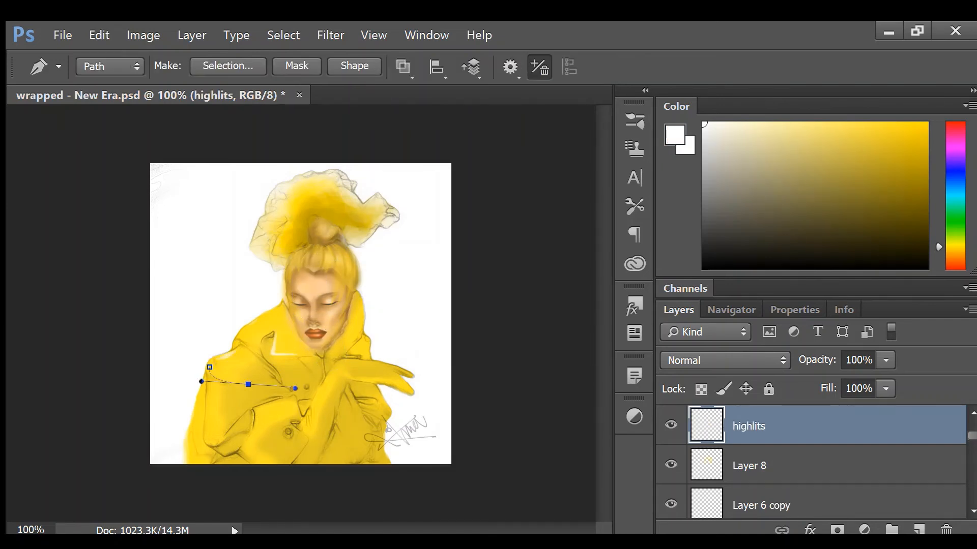
Stroke white Pen highlights along the coat's sleeve, folds and collar and the glove on the highlits layer, and dab white glints on the buttons
{"action": "left_click", "coordinate": [210, 391]}
{"action": "left_click", "coordinate": [208, 433]}
{"action": "left_click", "coordinate": [291, 408]}
{"action": "left_click_drag", "start_coordinate": [262, 417], "coordinate": [254, 429]}
{"action": "left_click", "coordinate": [344, 363]}
{"action": "left_click", "coordinate": [362, 306]}
{"action": "left_click_drag", "start_coordinate": [359, 334], "coordinate": [355, 349]}
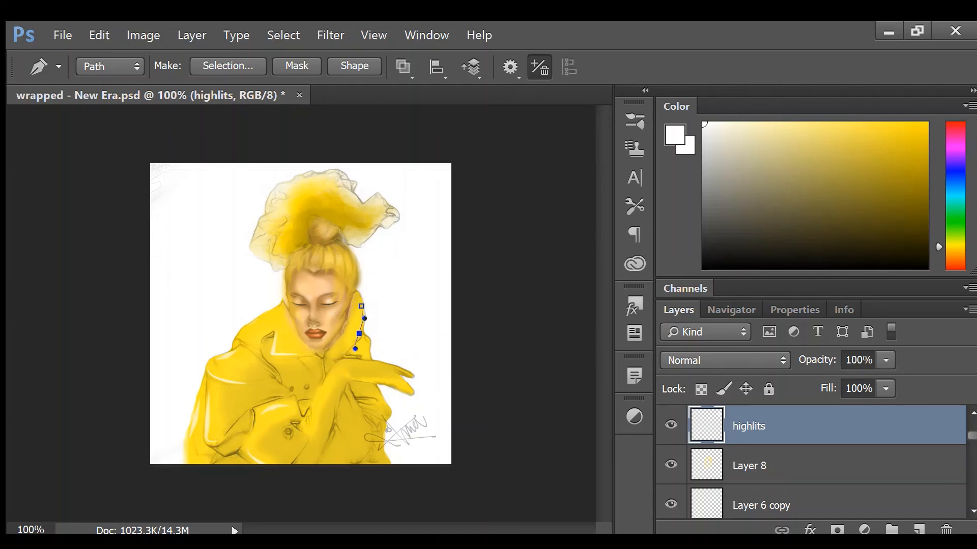
{"action": "left_click", "coordinate": [393, 382]}
{"action": "key", "text": "b"}
{"action": "left_click", "coordinate": [306, 387]}
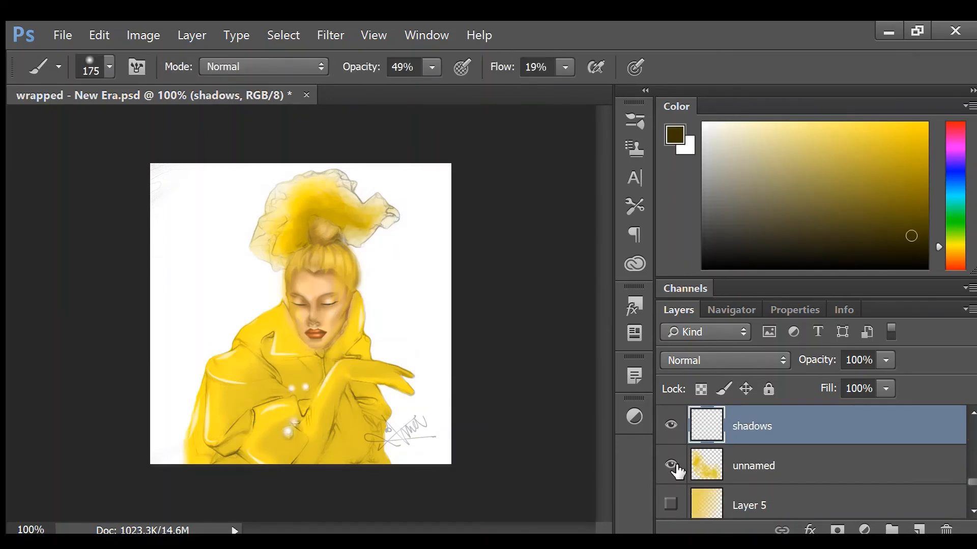
Show the unnamed layer and paint dark brown shadows behind the figure on the shadows layer with a 175 px brush, 49% opacity, 19% flow
{"action": "left_click", "coordinate": [671, 464]}
{"action": "mouse_move", "coordinate": [250, 404]}
{"action": "left_mouse_down"}
{"action": "mouse_move", "coordinate": [216, 485]}
{"action": "mouse_move", "coordinate": [250, 403]}
{"action": "mouse_move", "coordinate": [279, 406]}
{"action": "mouse_move", "coordinate": [275, 398]}
{"action": "mouse_move", "coordinate": [303, 388]}
{"action": "mouse_move", "coordinate": [305, 351]}
{"action": "mouse_move", "coordinate": [335, 294]}
{"action": "mouse_move", "coordinate": [340, 301]}
{"action": "mouse_move", "coordinate": [319, 284]}
{"action": "mouse_move", "coordinate": [313, 330]}
{"action": "mouse_move", "coordinate": [284, 389]}
{"action": "mouse_move", "coordinate": [339, 312]}
{"action": "mouse_move", "coordinate": [290, 266]}
{"action": "mouse_move", "coordinate": [298, 226]}
{"action": "mouse_move", "coordinate": [343, 212]}
{"action": "mouse_move", "coordinate": [296, 246]}
{"action": "mouse_move", "coordinate": [319, 351]}
{"action": "mouse_move", "coordinate": [244, 407]}
{"action": "mouse_move", "coordinate": [191, 502]}
{"action": "mouse_move", "coordinate": [172, 508]}
{"action": "mouse_move", "coordinate": [217, 494]}
{"action": "mouse_move", "coordinate": [167, 464]}
{"action": "mouse_move", "coordinate": [200, 462]}
{"action": "mouse_move", "coordinate": [278, 408]}
{"action": "mouse_move", "coordinate": [342, 294]}
{"action": "mouse_move", "coordinate": [323, 280]}
{"action": "mouse_move", "coordinate": [282, 287]}
{"action": "mouse_move", "coordinate": [365, 232]}
{"action": "mouse_move", "coordinate": [352, 215]}
{"action": "mouse_move", "coordinate": [307, 235]}
{"action": "mouse_move", "coordinate": [351, 280]}
{"action": "mouse_move", "coordinate": [351, 364]}
{"action": "mouse_move", "coordinate": [387, 396]}
{"action": "mouse_move", "coordinate": [395, 474]}
{"action": "mouse_move", "coordinate": [443, 518]}
{"action": "mouse_move", "coordinate": [243, 493]}
{"action": "mouse_move", "coordinate": [420, 506]}
{"action": "mouse_move", "coordinate": [409, 486]}
{"action": "mouse_move", "coordinate": [440, 510]}
{"action": "mouse_move", "coordinate": [402, 469]}
{"action": "mouse_move", "coordinate": [379, 423]}
{"action": "mouse_move", "coordinate": [437, 514]}
{"action": "mouse_move", "coordinate": [361, 413]}
{"action": "mouse_move", "coordinate": [342, 406]}
{"action": "mouse_move", "coordinate": [306, 334]}
{"action": "mouse_move", "coordinate": [335, 339]}
{"action": "mouse_move", "coordinate": [329, 311]}
{"action": "left_mouse_up"}
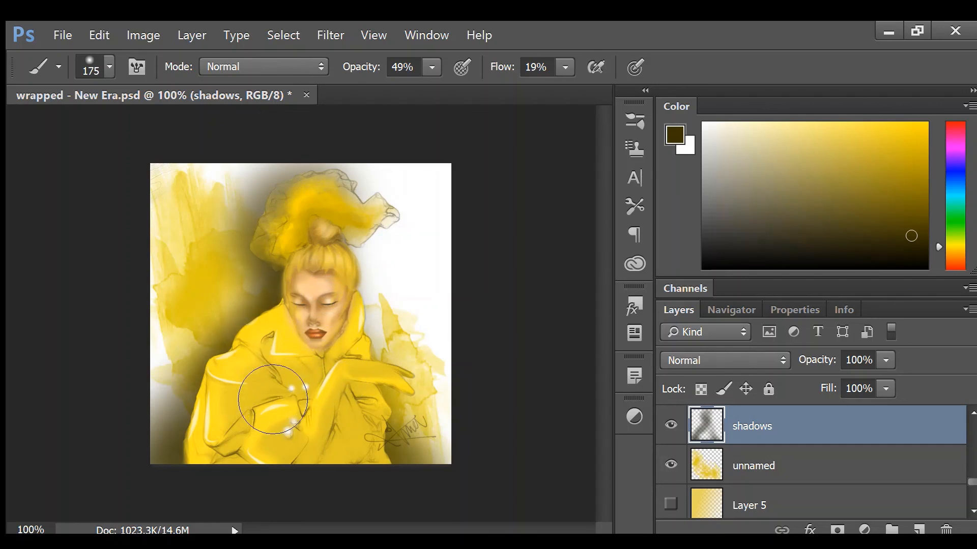
{"action": "left_click_drag", "start_coordinate": [246, 469], "coordinate": [232, 505]}
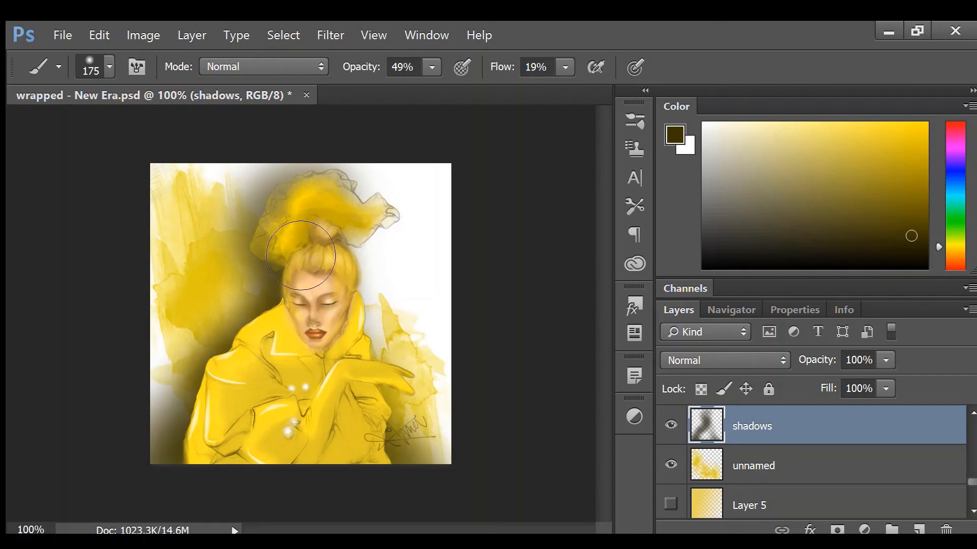
{"action": "left_click_drag", "start_coordinate": [316, 273], "coordinate": [283, 251]}
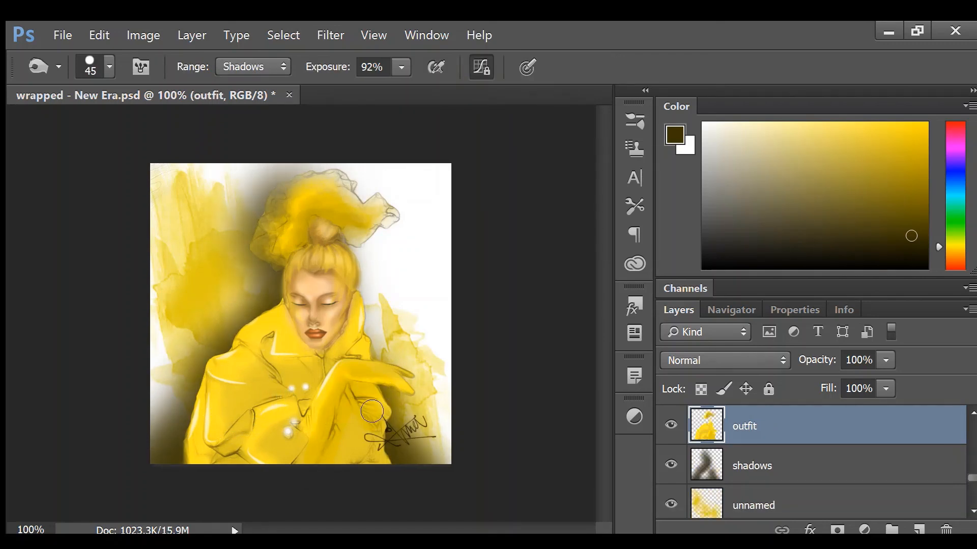
Burn the coat's folds on the outfit layer in the Shadows range at 92% exposure with a brush smaller than 45 px
{"action": "key", "text": "bracketleft"}
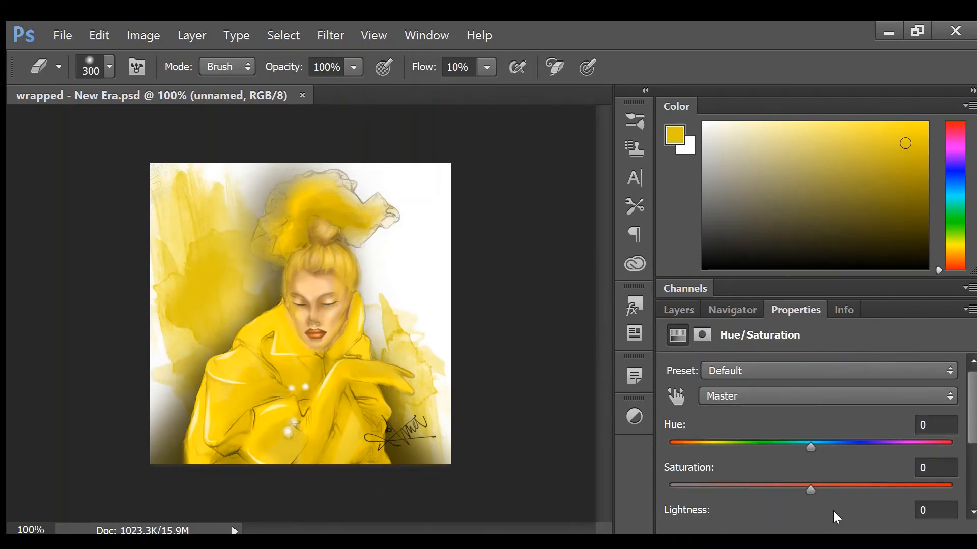
Recolour the watercolour splashes red with a Hue/Saturation adjustment, setting Saturation to +12 and Hue to -65
{"action": "mouse_move", "coordinate": [808, 488]}
{"action": "left_mouse_down"}
{"action": "mouse_move", "coordinate": [788, 490]}
{"action": "mouse_move", "coordinate": [826, 488]}
{"action": "left_mouse_up"}
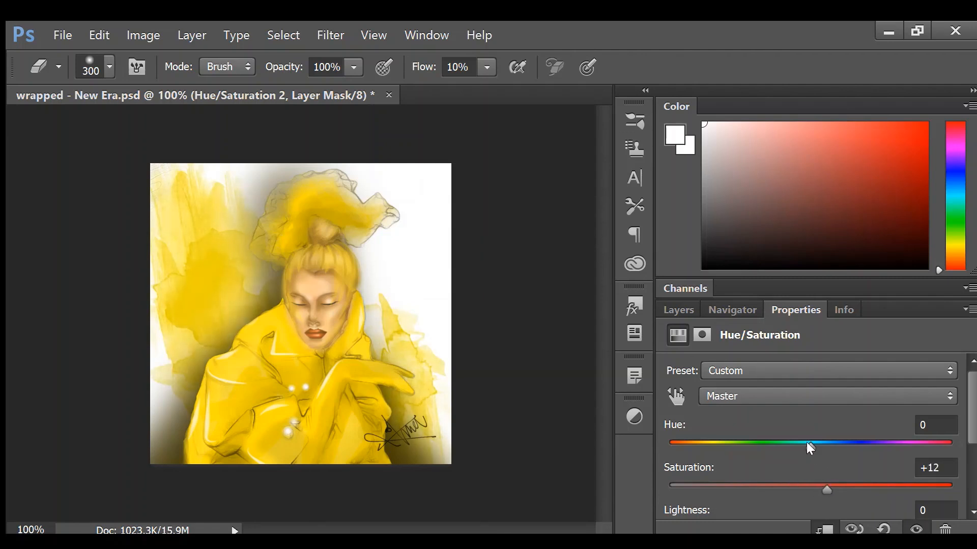
{"action": "left_click_drag", "start_coordinate": [809, 445], "coordinate": [735, 447]}
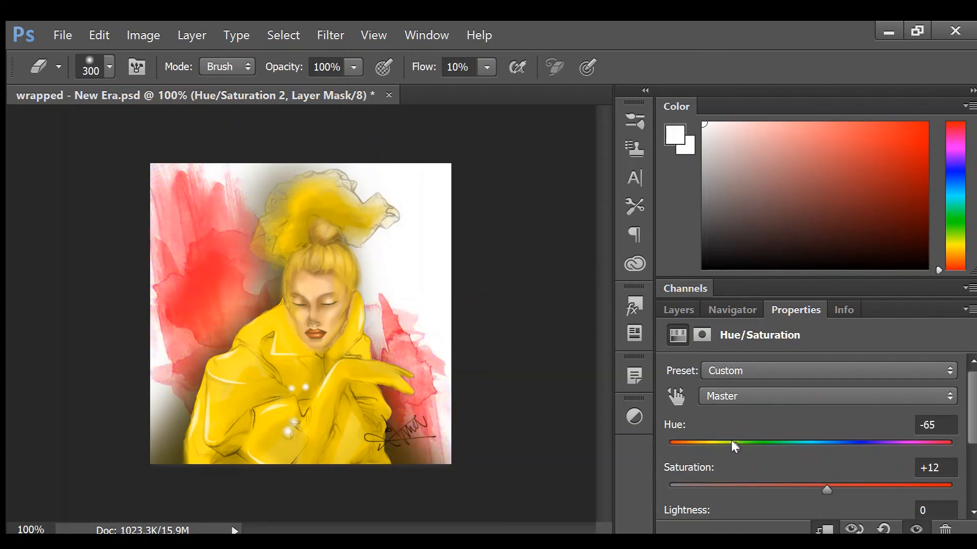